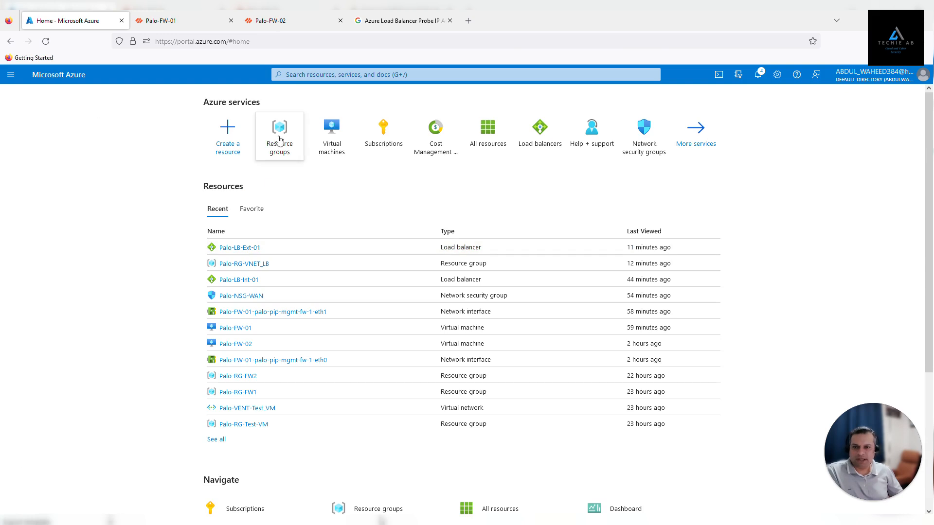
Open the Palo-RG-Test-VM resource group and start creating a new resource in it.
left_click(280, 141)
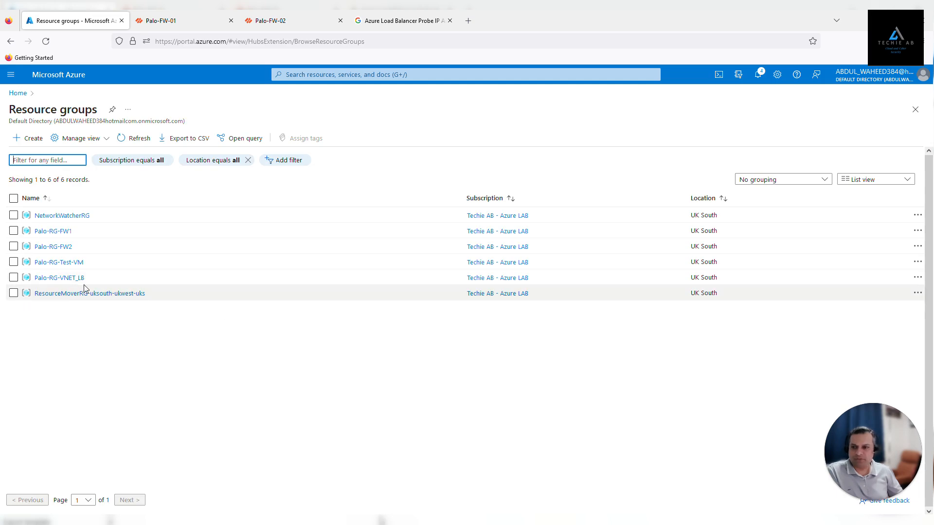
left_click(47, 267)
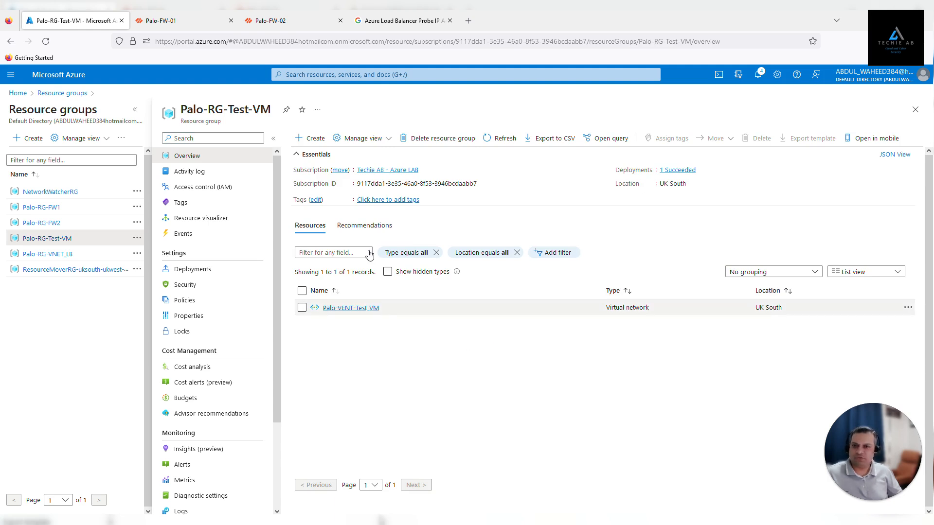
left_click(314, 136)
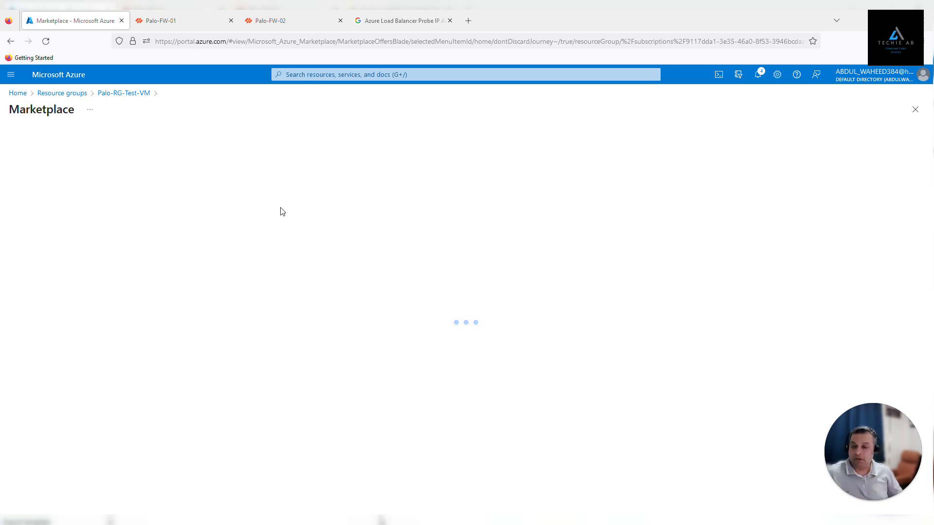
Search the Marketplace for "Virtual Machine".
left_click(125, 145)
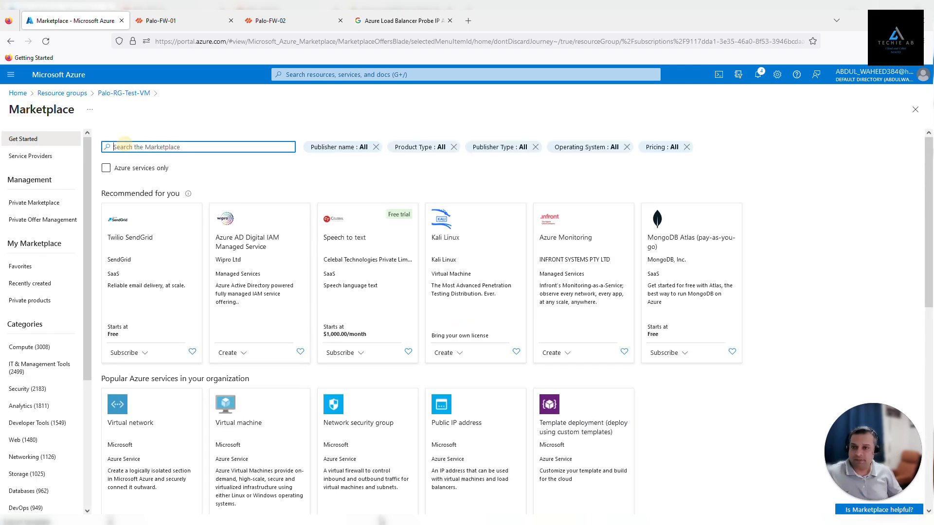
type("Virtual Machine")
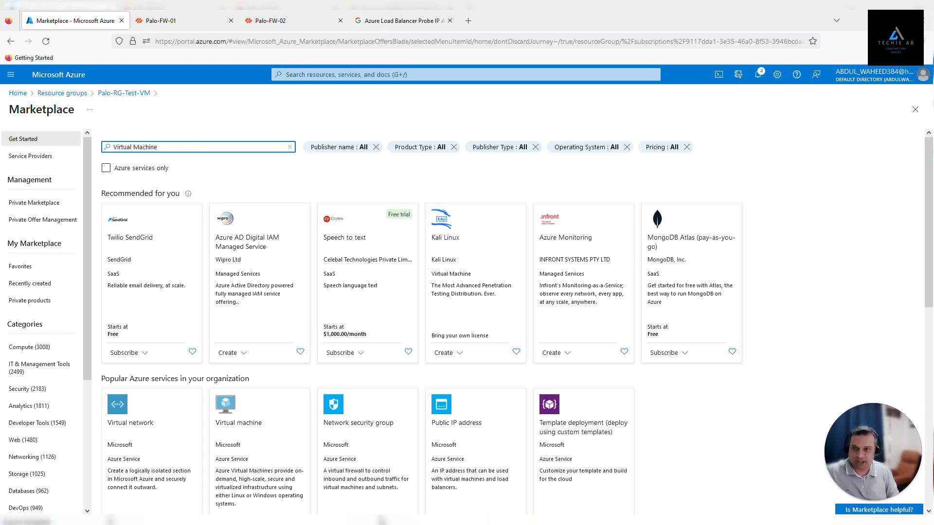
key("Return")
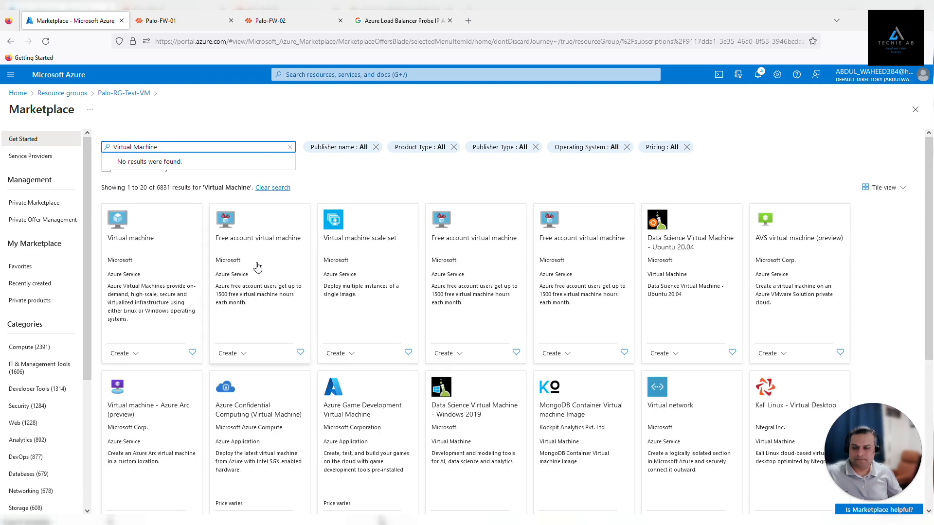
Start creating a Microsoft Virtual machine and name it Palo-TempVM-01.
left_click(129, 358)
left_click(132, 370)
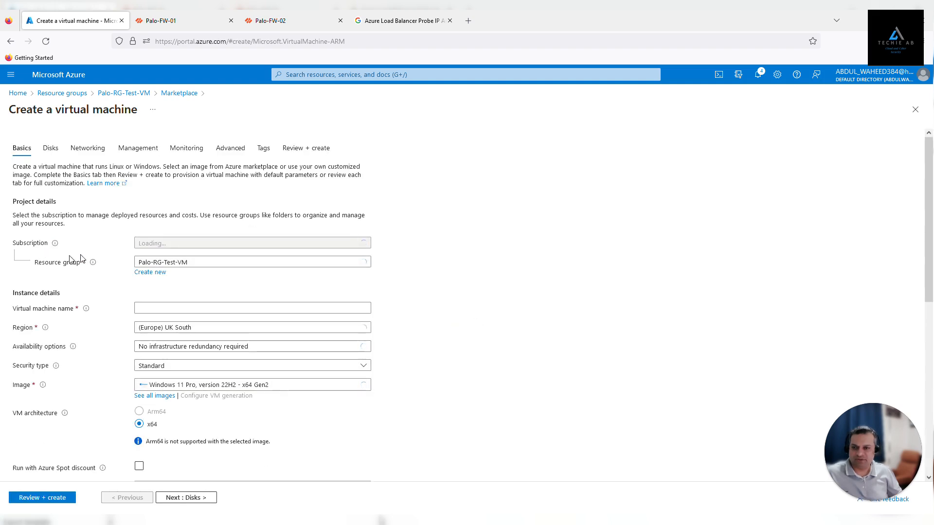
left_click(160, 307)
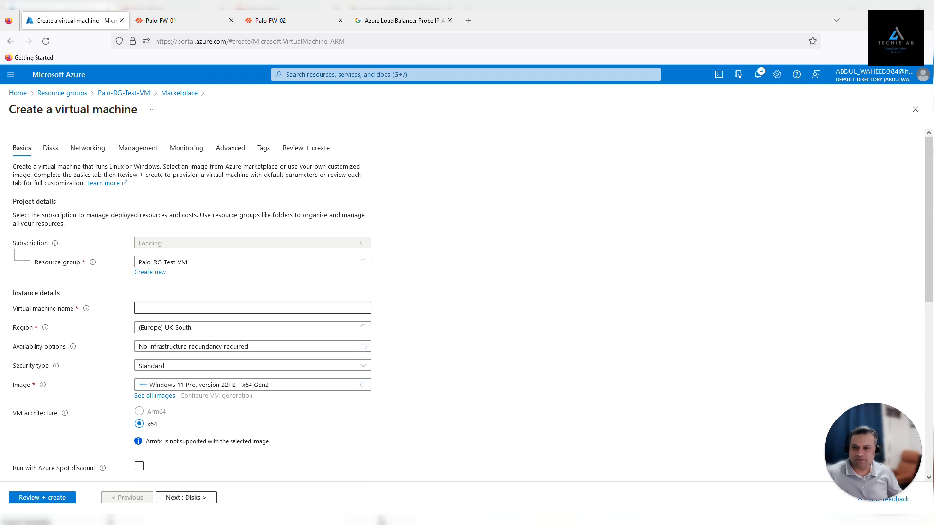
type("Palo-TempVM-01")
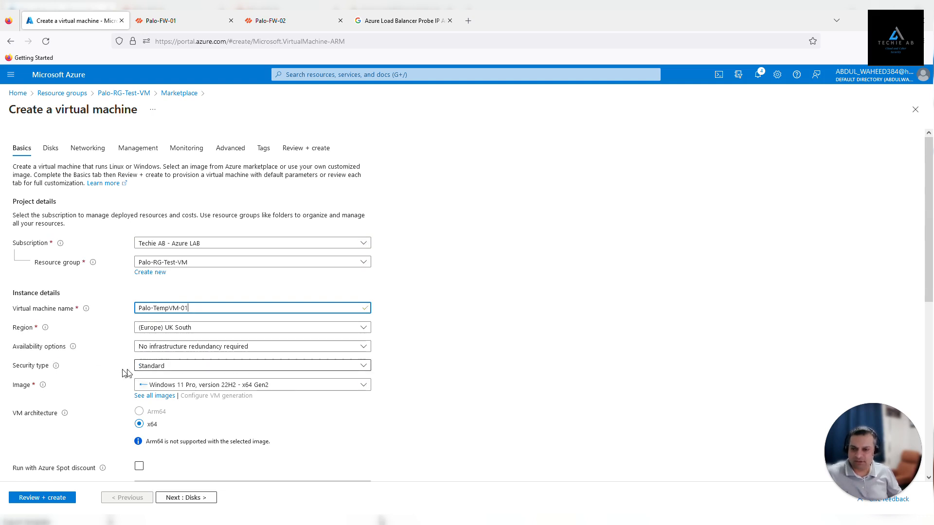
Set the administrator username to palo-admin, then enter and confirm the administrator account password.
scroll(112, 363, "down", 1)
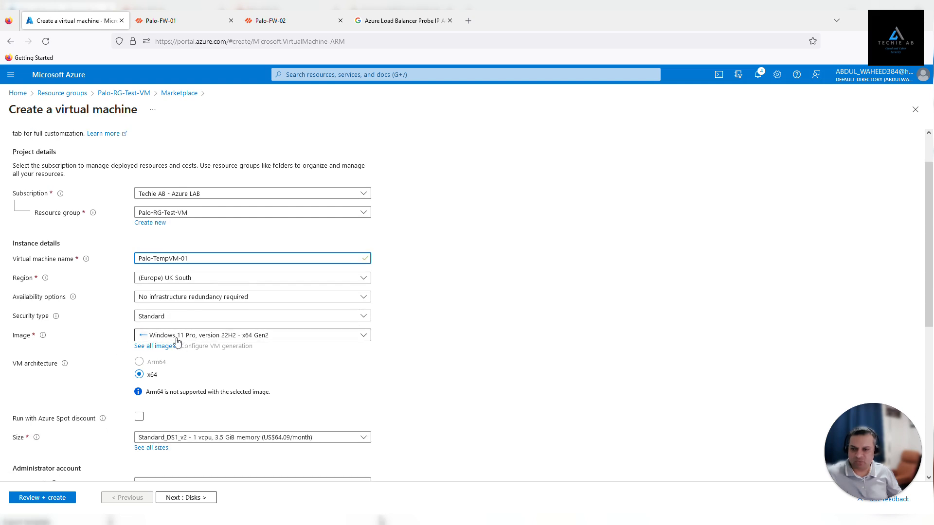
scroll(183, 400, "down", 1)
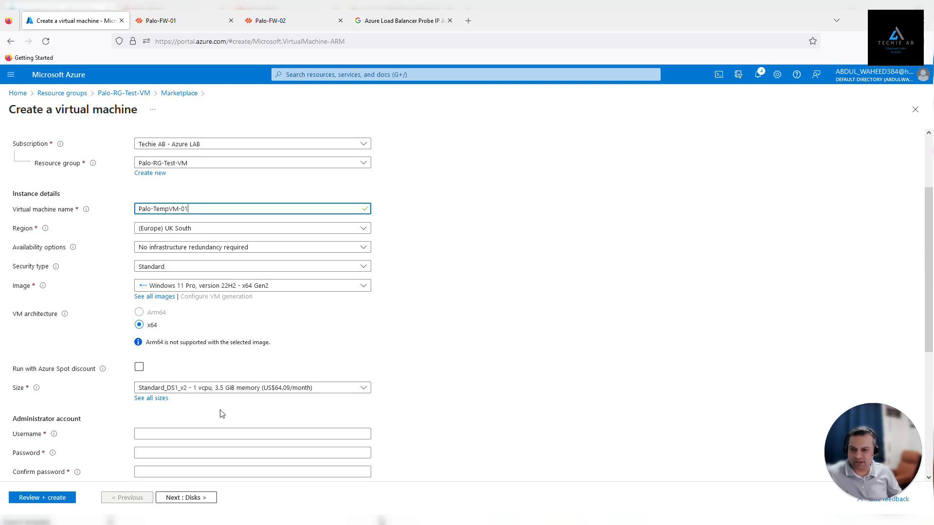
scroll(221, 413, "down", 1)
left_click(167, 384)
left_click(395, 522)
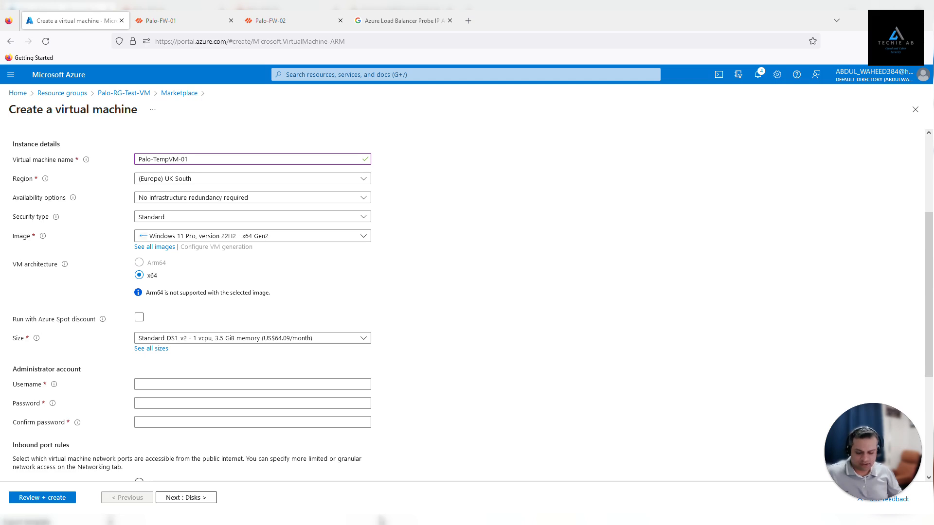
left_click(146, 383)
type("palo-admin")
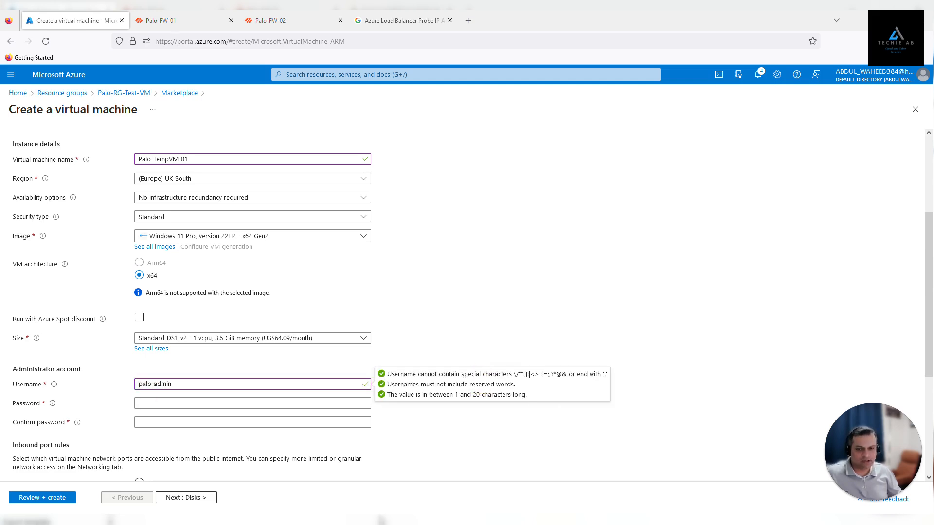
left_click(149, 402)
type("••••••••••••")
key("Tab")
type("••••••••••••")
left_click(474, 414)
Set the public inbound ports to None and confirm the eligible Windows 10/11 license with multi-tenant hosting rights.
scroll(474, 413, "down", 3)
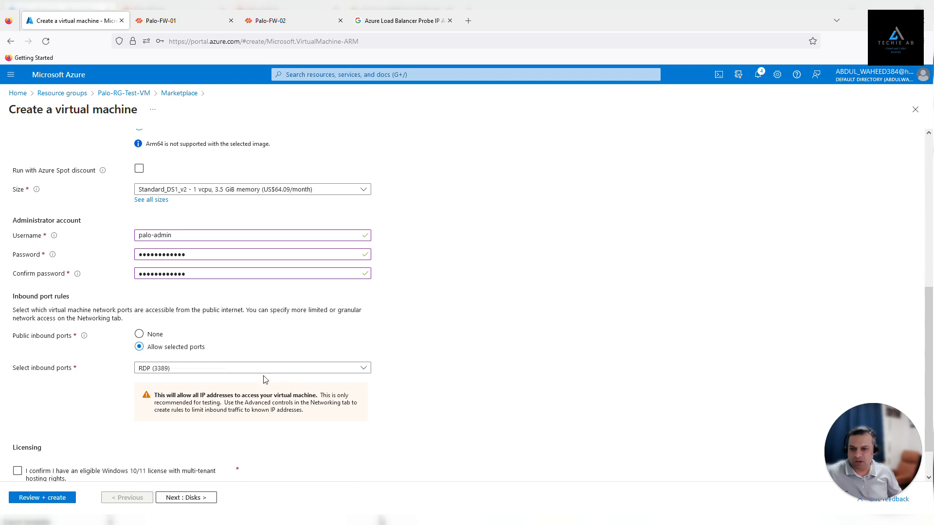
left_click(139, 345)
left_click(139, 335)
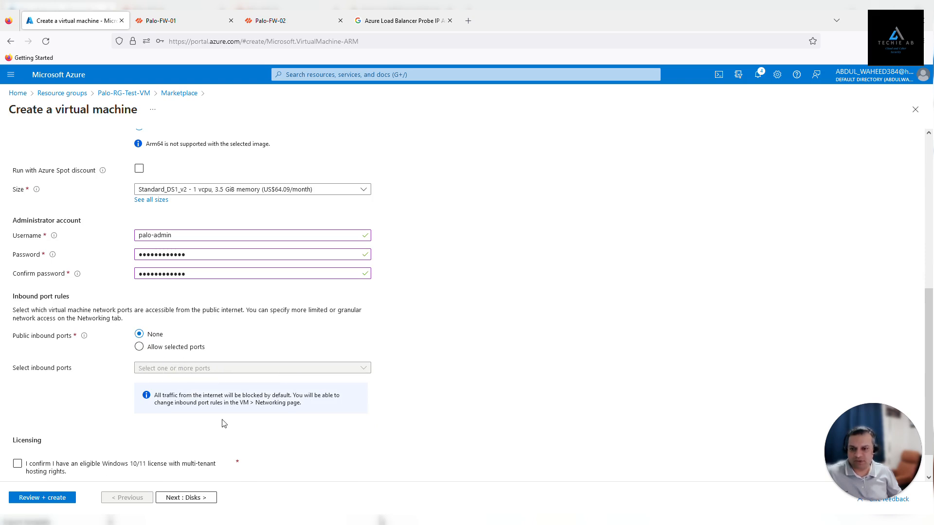
scroll(254, 459, "down", 1)
left_click(17, 429)
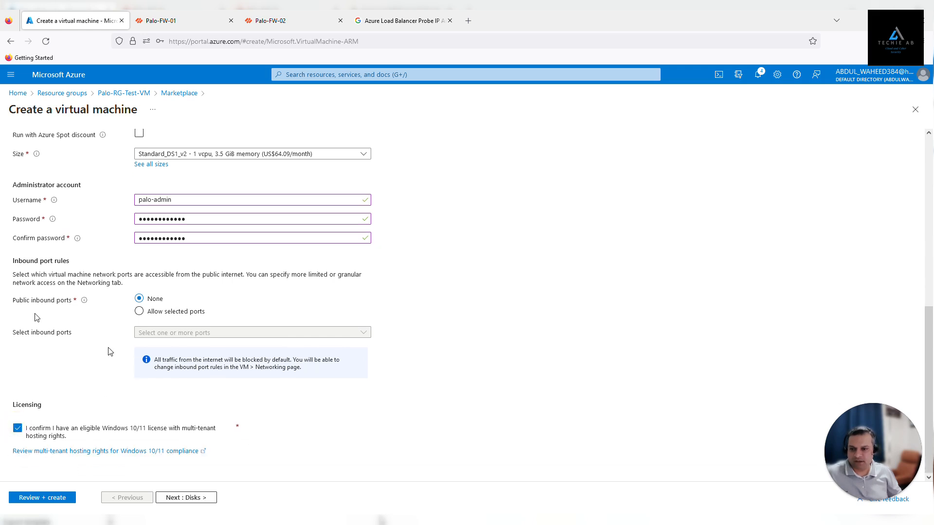
Configure the VM's networking with public IP None, NIC network security group None, and NIC deletion when the VM is deleted.
left_click(178, 501)
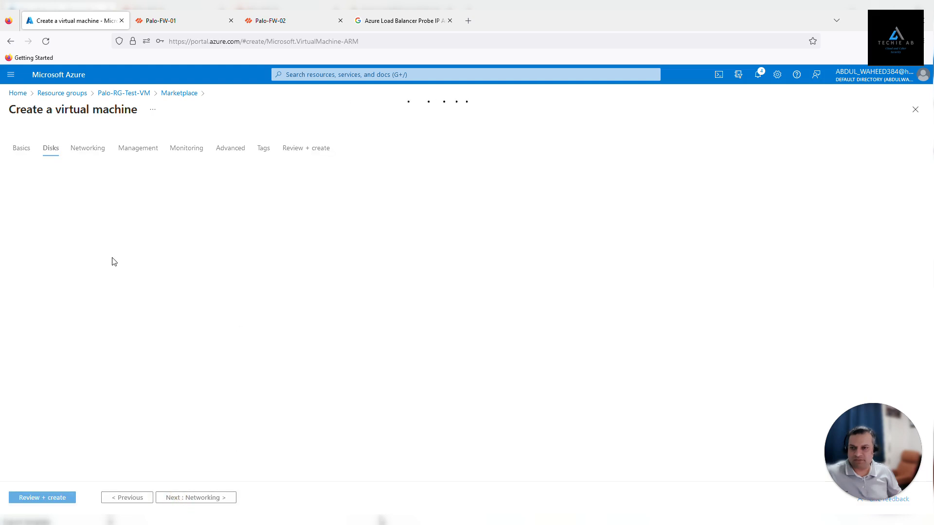
left_click(94, 152)
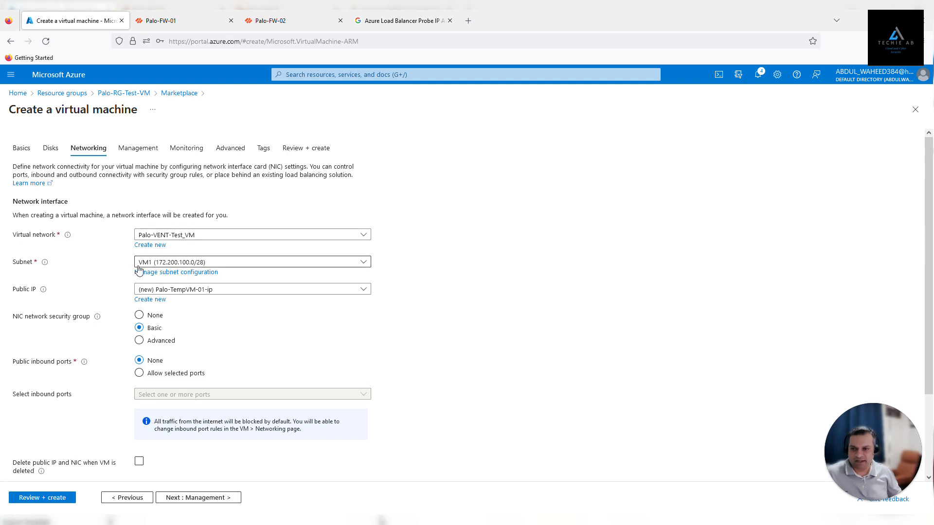
left_click(174, 266)
left_click(177, 267)
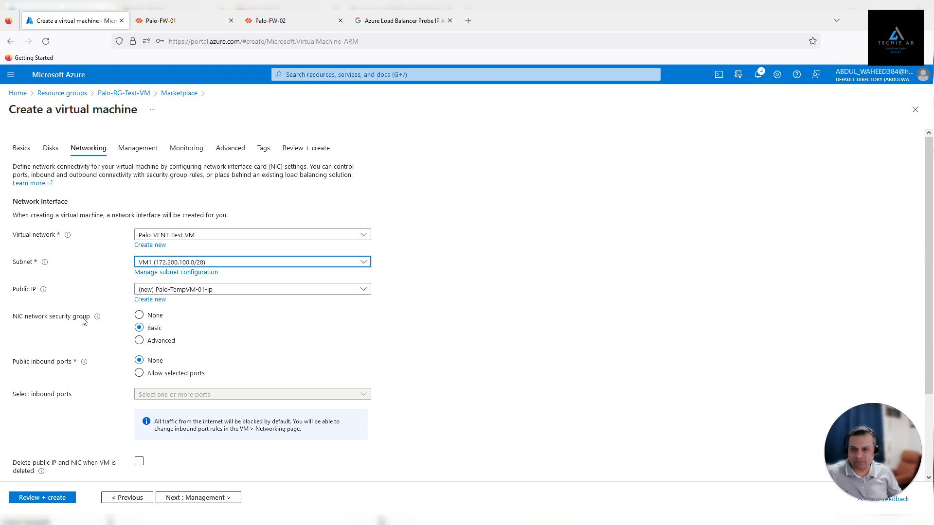
left_click(185, 290)
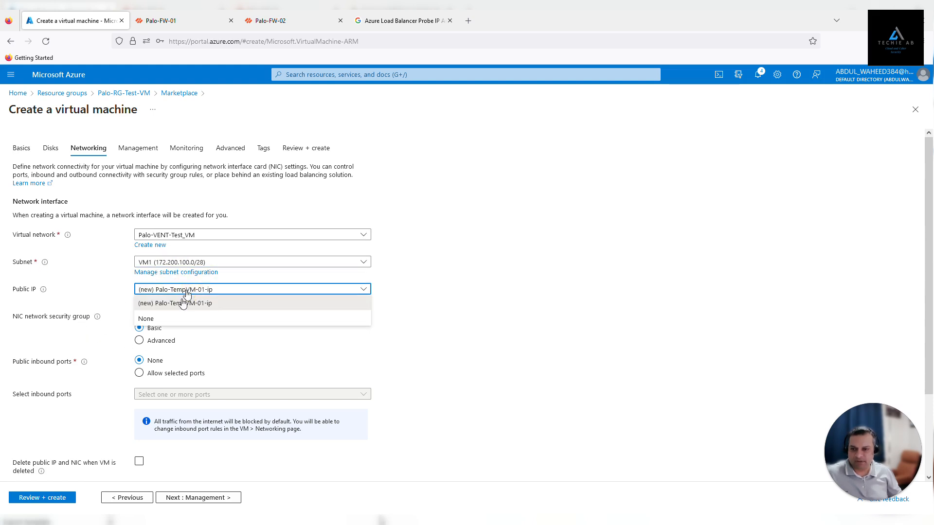
left_click(169, 320)
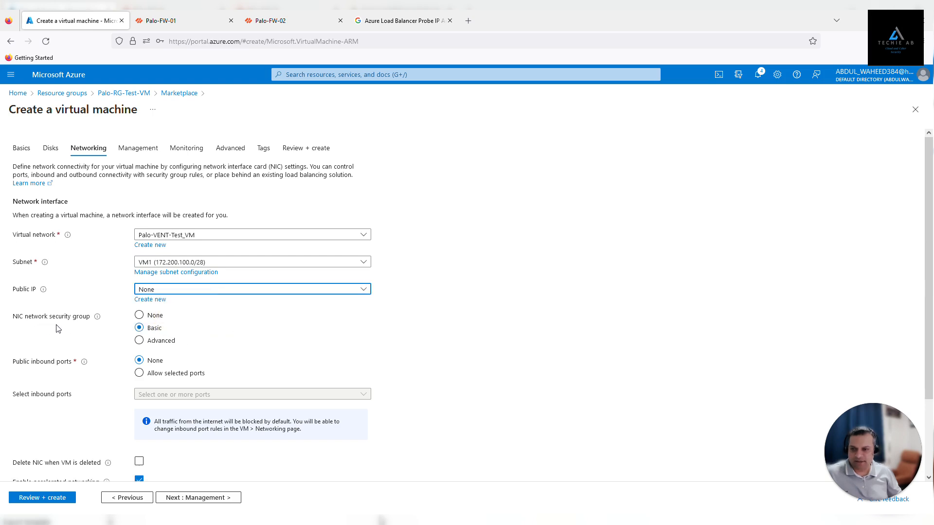
left_click(140, 316)
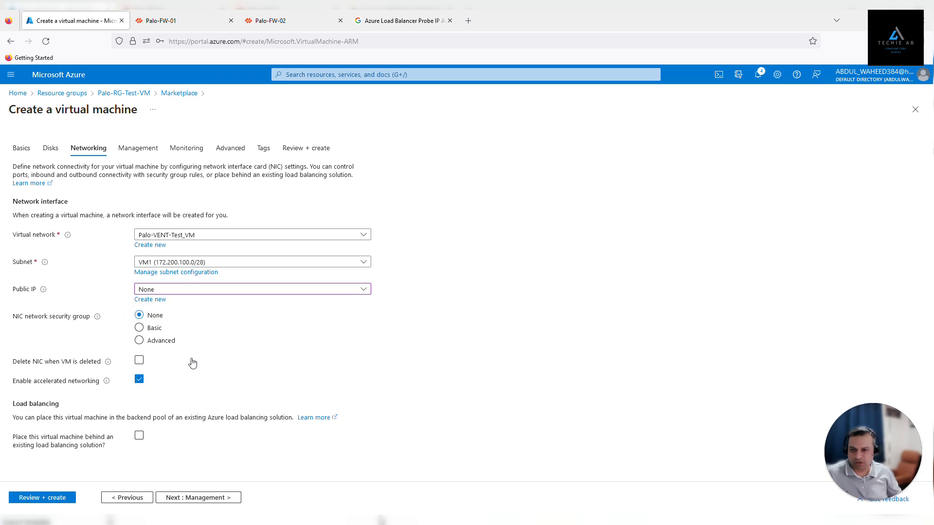
left_click(138, 361)
Validate and deploy the virtual machine, declining to save the login in the browser.
left_click(32, 499)
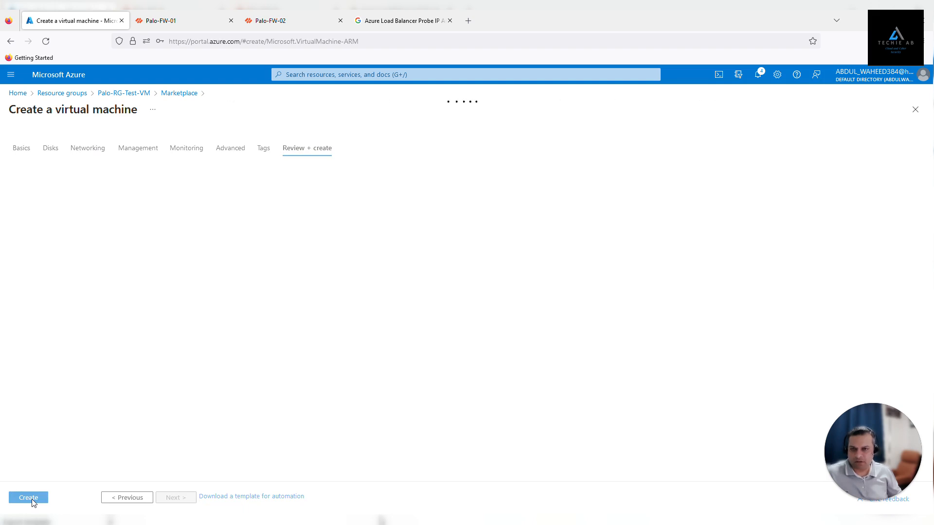
left_click(32, 499)
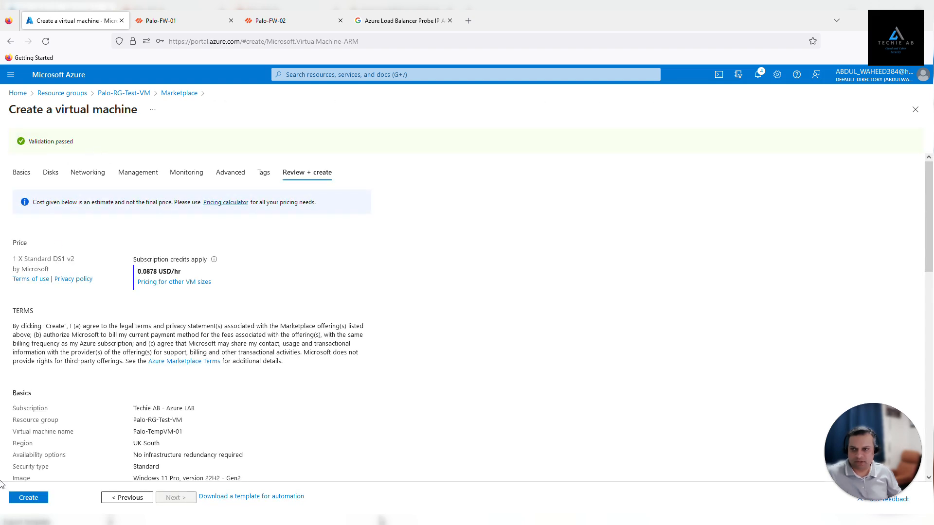
left_click(26, 499)
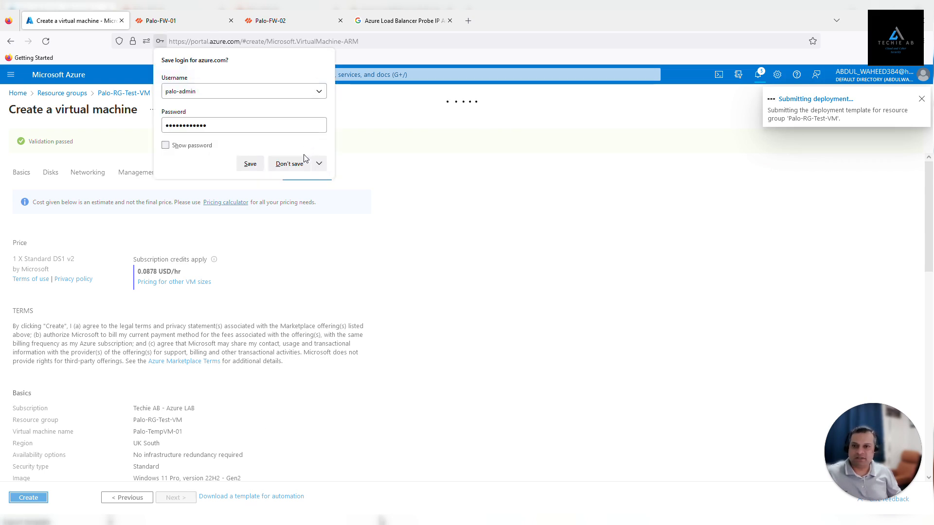
left_click(296, 164)
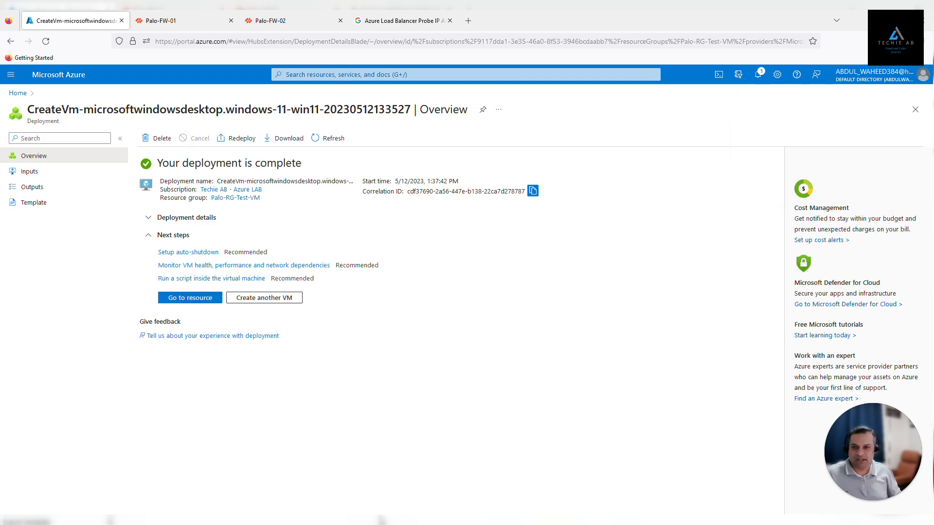
Start creating another VM from the completed deployment and assign it to the Palo-RG-Test-VM resource group.
left_click(258, 299)
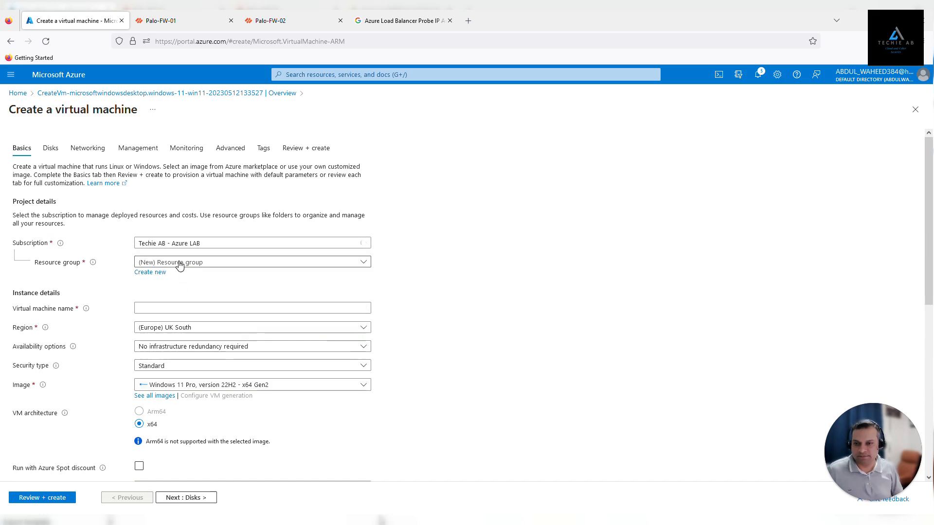
left_click(180, 265)
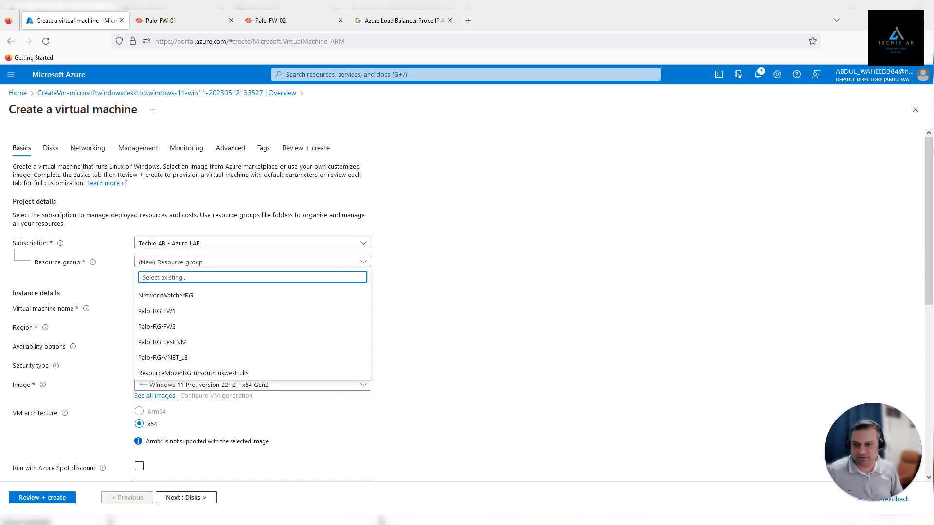
left_click(154, 343)
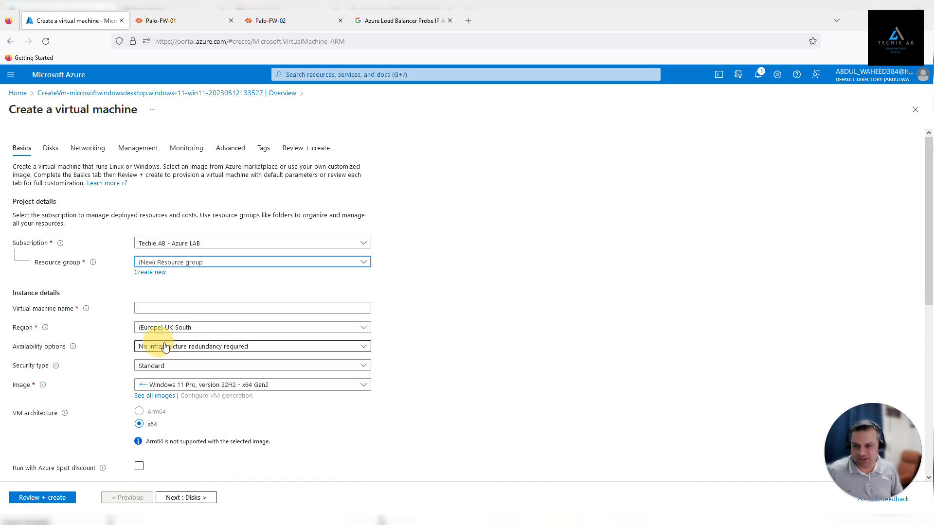
left_click(148, 306)
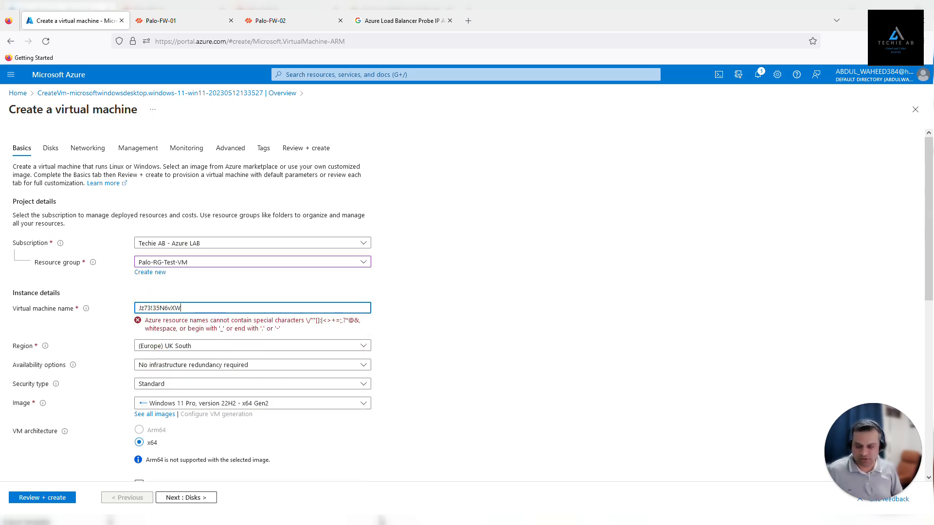
key("ctrl+a")
key("BackSpace")
Name the second virtual machine Palo-TempVM-02.
mouse_move(86, 308)
left_click(453, 326)
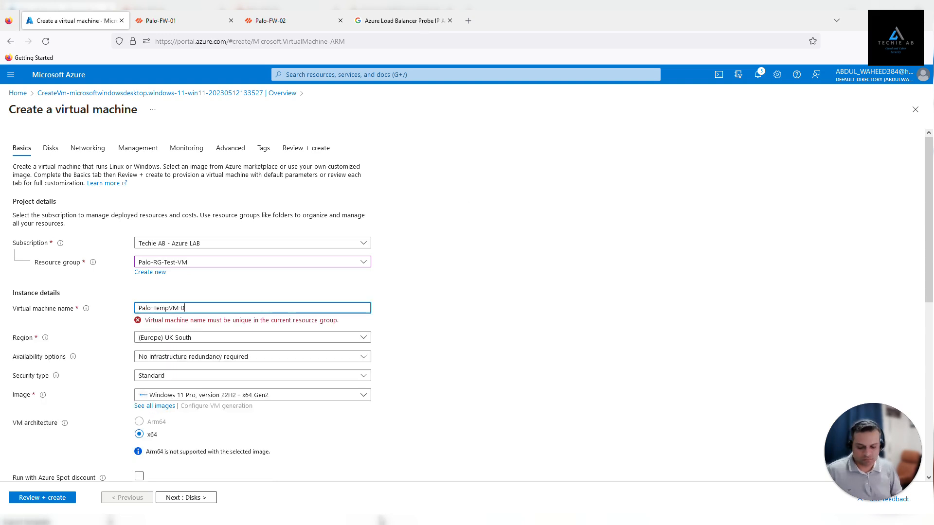
type("2")
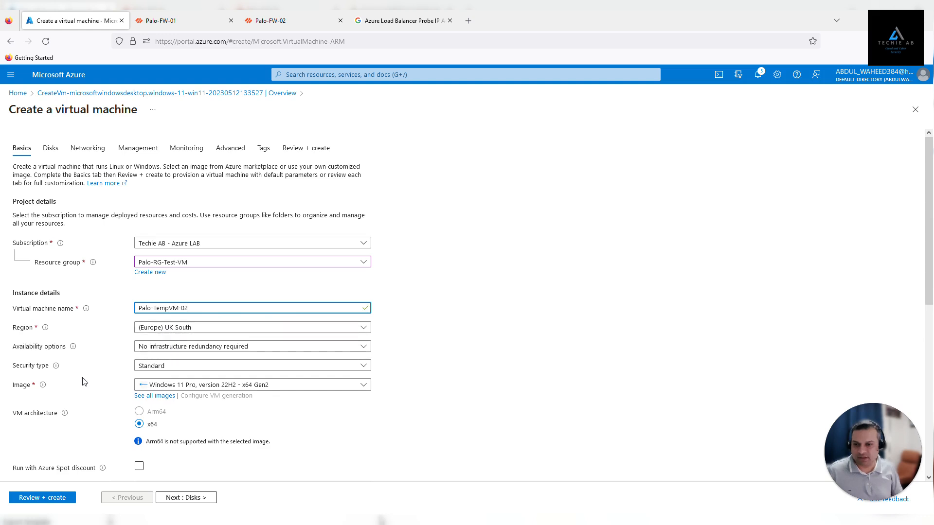
Set the administrator username to palo-admin, then fill in and confirm the account password.
scroll(83, 377, "down", 2)
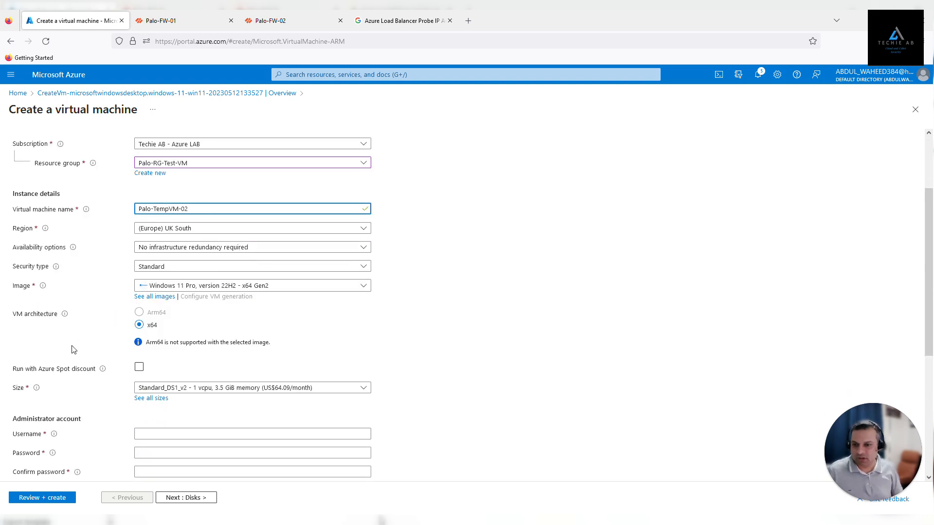
scroll(55, 390, "down", 1)
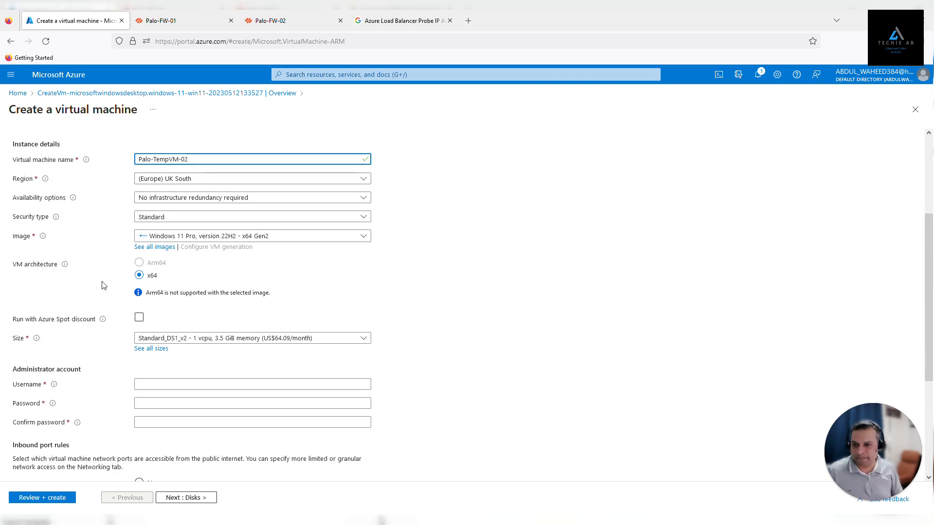
scroll(108, 275, "down", 1)
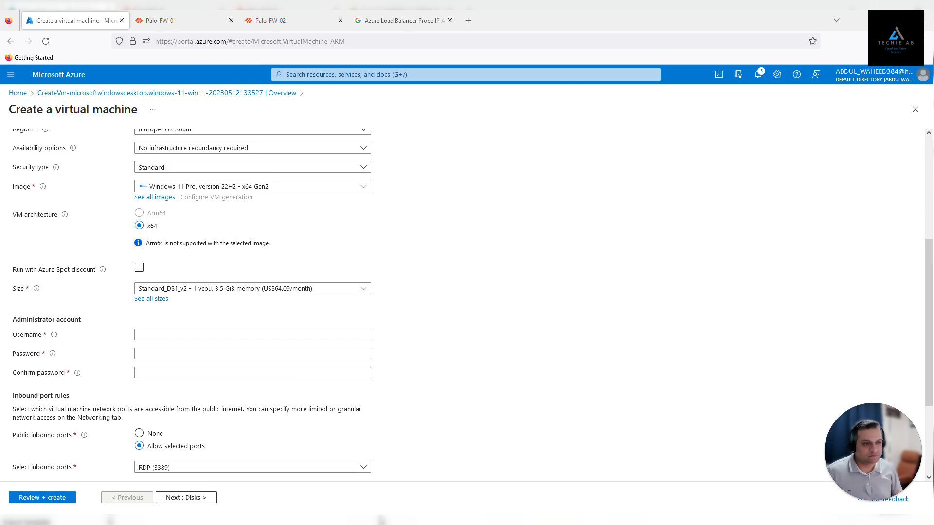
left_click(149, 335)
type("palo-admin")
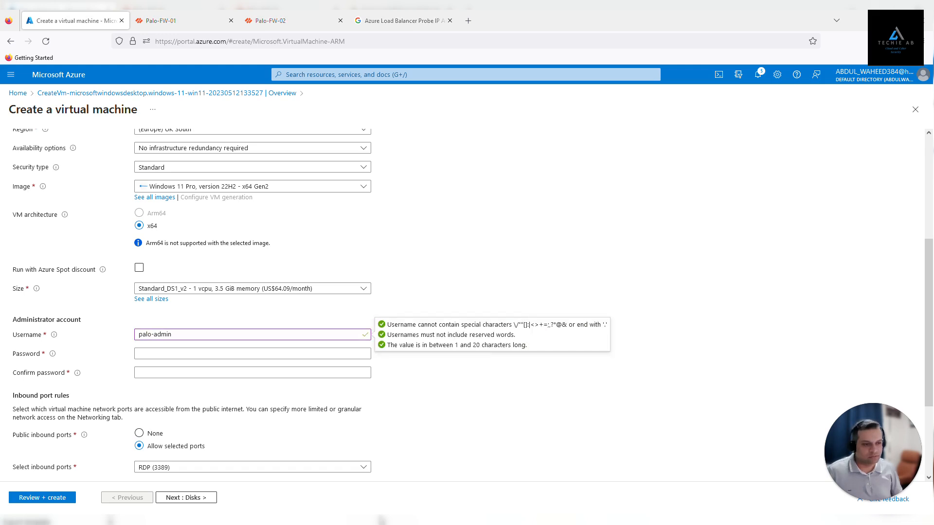
left_click(140, 354)
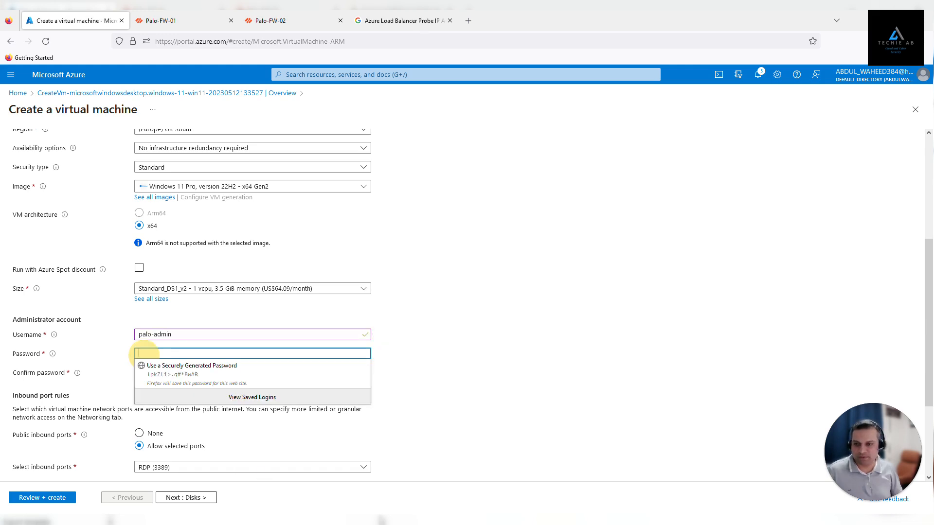
key("ctrl+v")
left_click(138, 373)
key("ctrl+v")
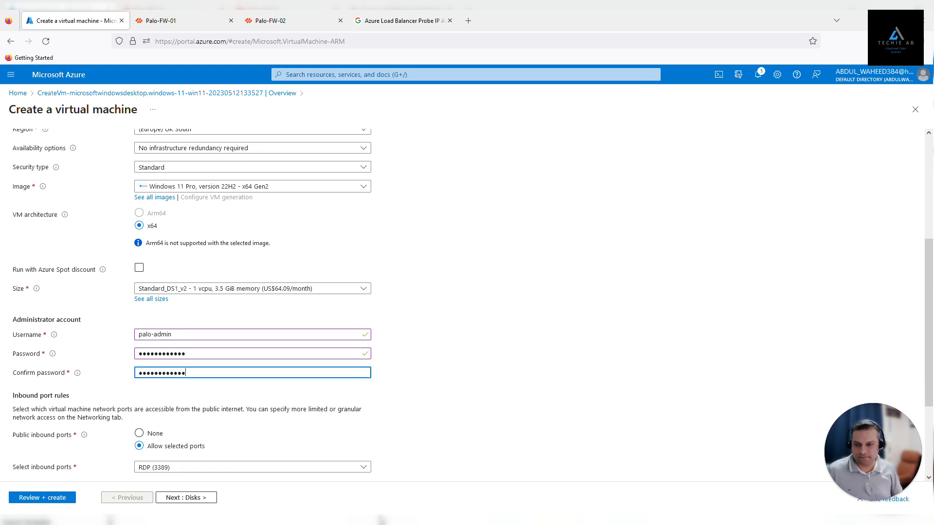
left_click(425, 375)
Set the public inbound ports to None and confirm the eligible Windows 10/11 license with multi-tenant hosting rights.
scroll(425, 375, "down", 2)
left_click(141, 338)
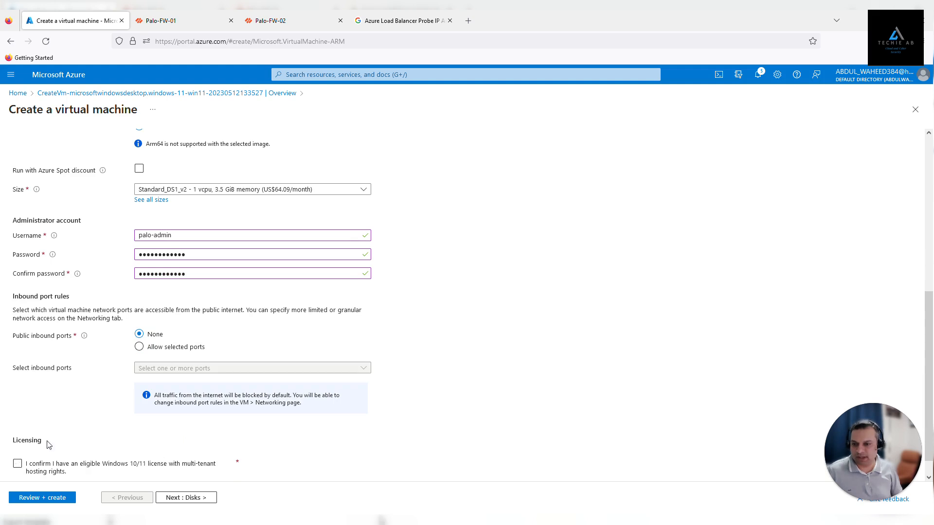
left_click(17, 464)
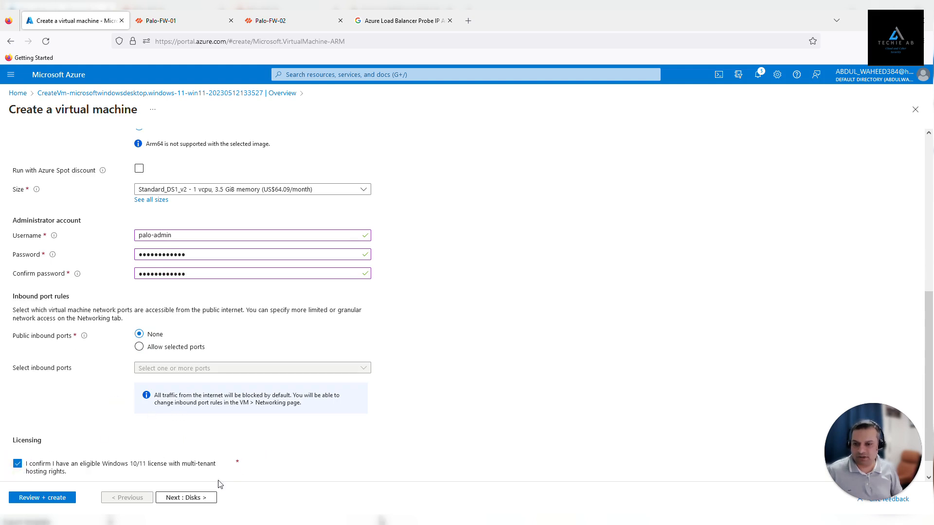
Configure the VM's networking with subnet VM2 (172.200.200.0/28) and NIC network security group None.
scroll(209, 438, "up", 6)
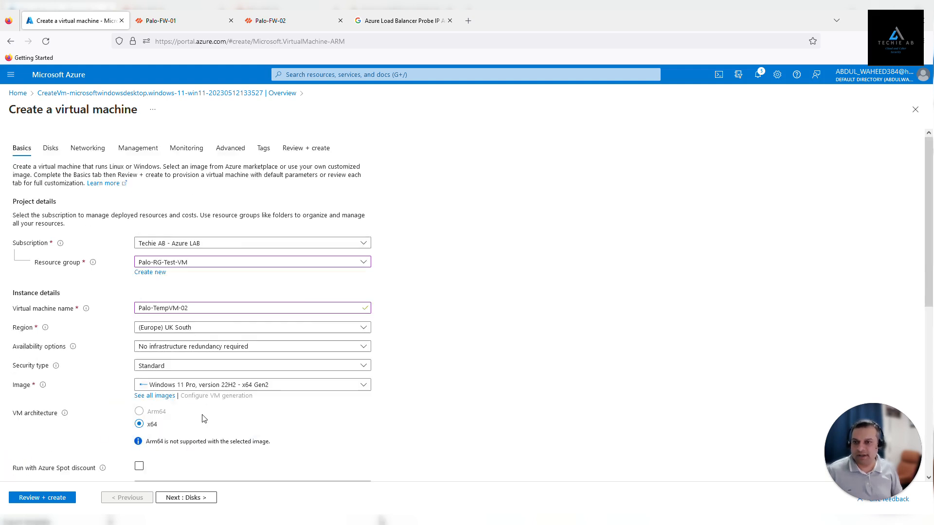
left_click(74, 151)
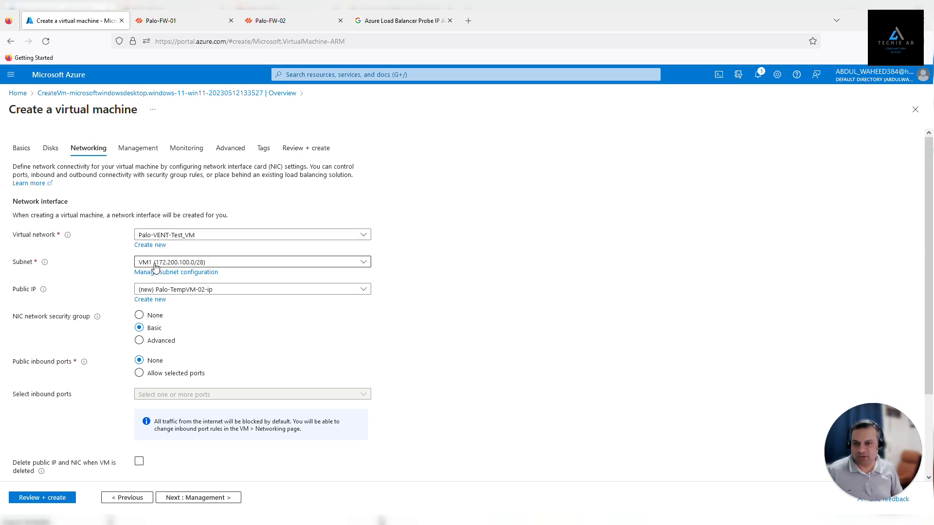
left_click(154, 266)
left_click(153, 313)
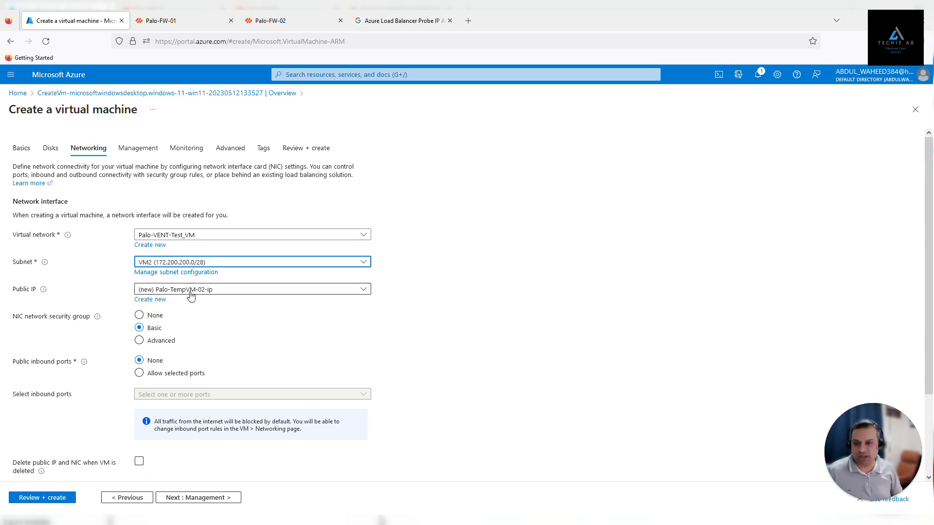
left_click(139, 315)
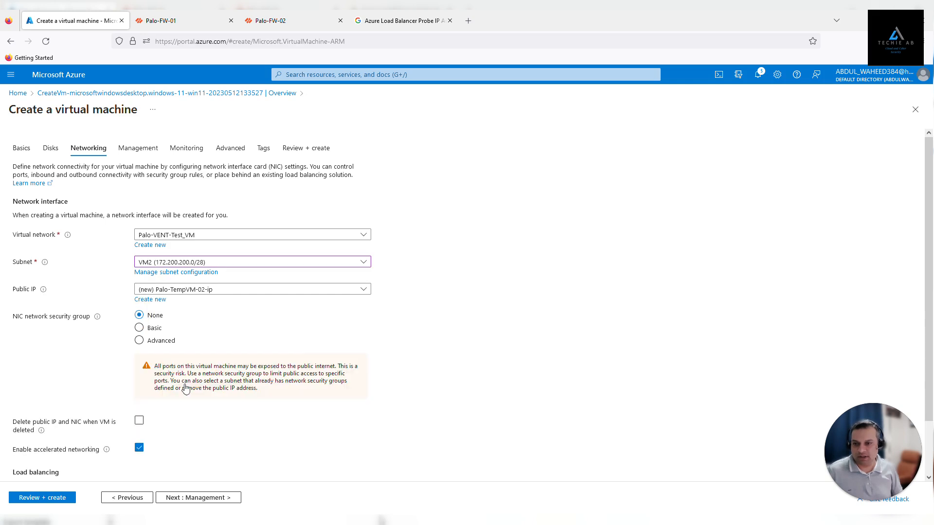
scroll(205, 428, "down", 2)
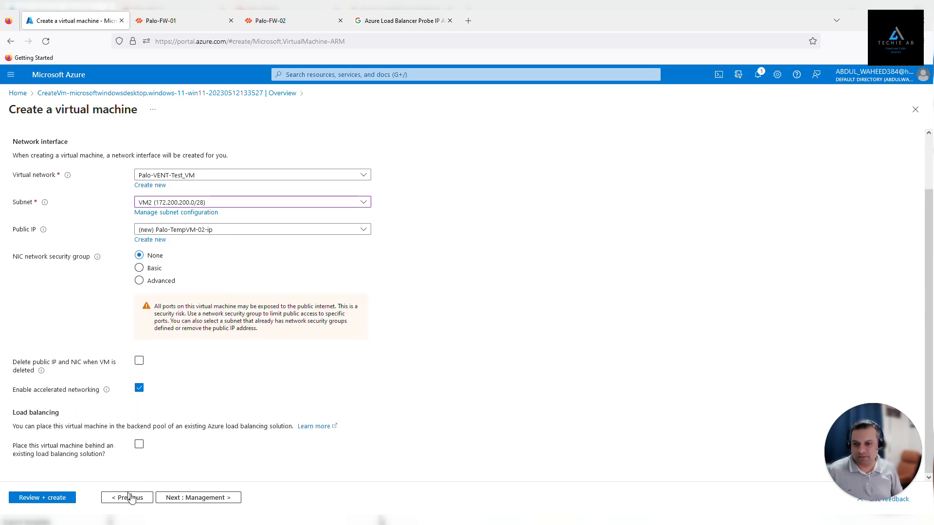
Validate and create Palo-TempVM-02, opening the Azure home page in a separate browser tab while validation runs.
left_click(48, 500)
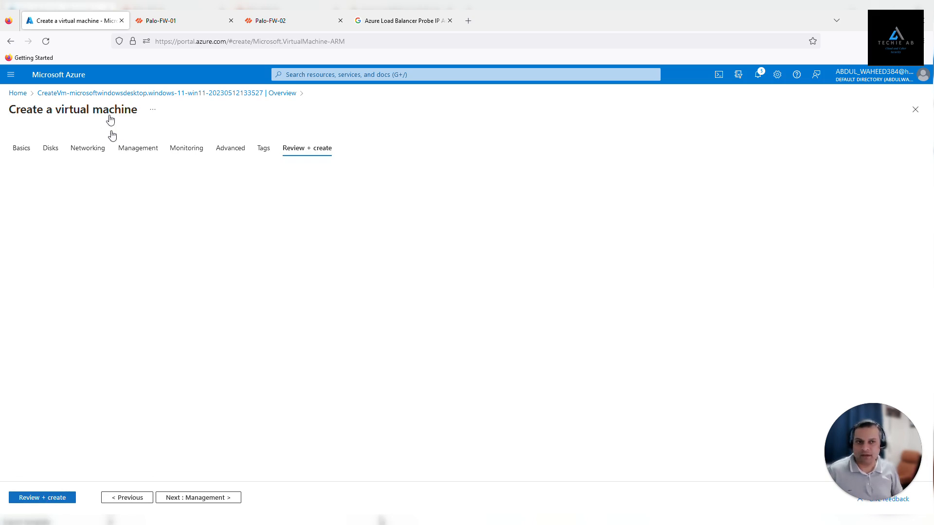
left_click(74, 72)
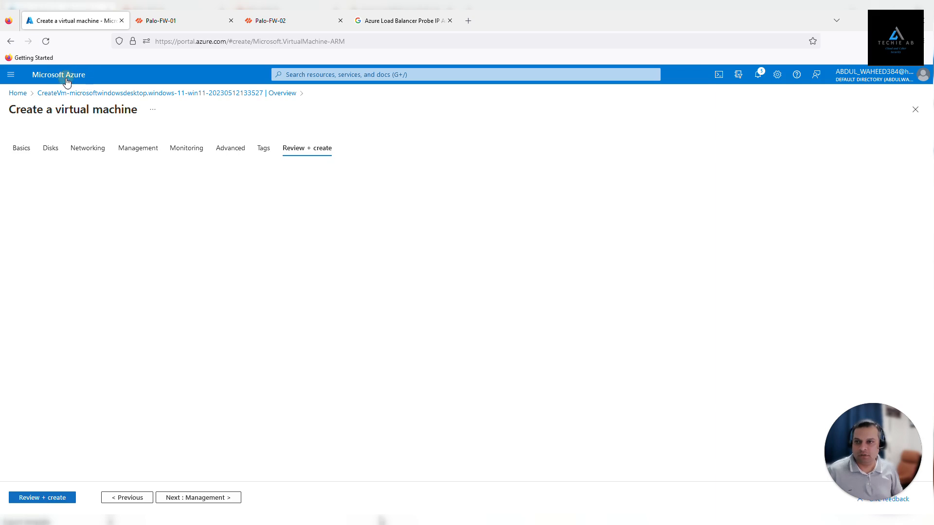
right_click(74, 71)
left_click(89, 81)
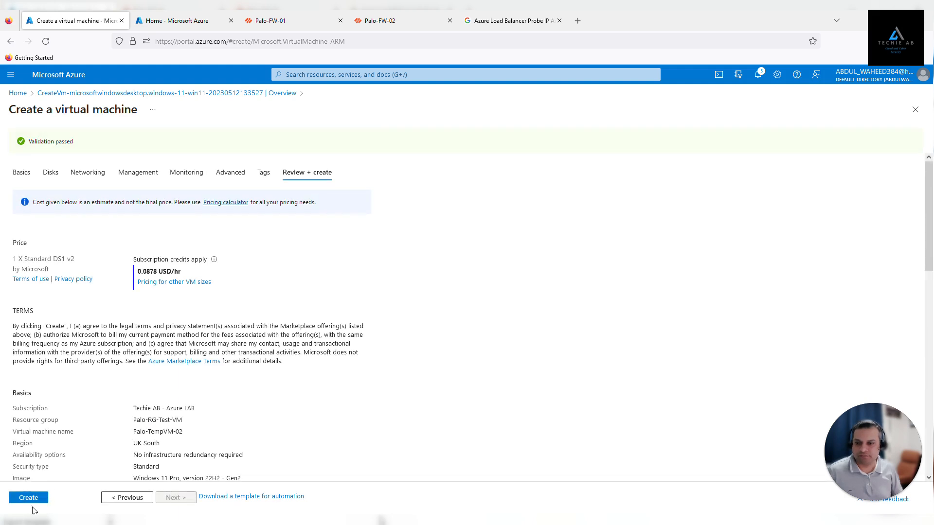
left_click(29, 499)
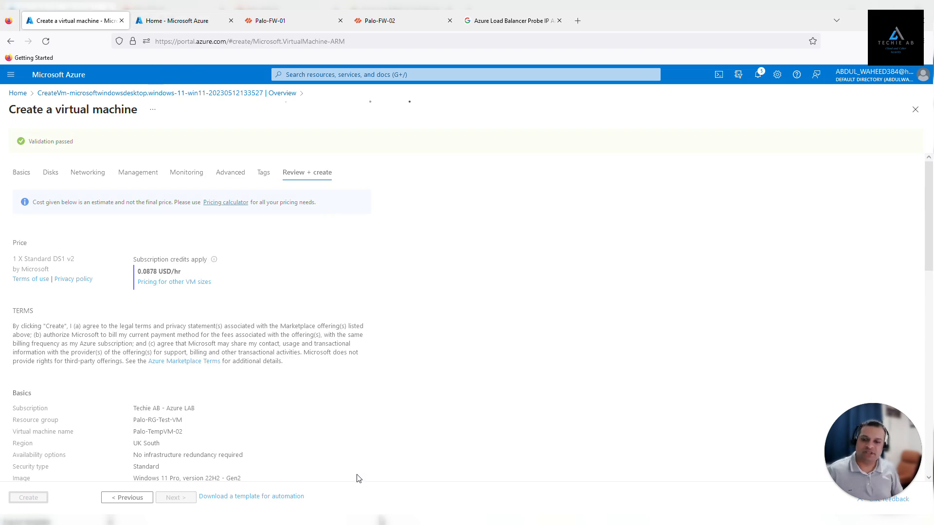
Switch to the PowerPoint project presentation and view the Palo Alto on Azure with HA solution design slide.
left_click(375, 520)
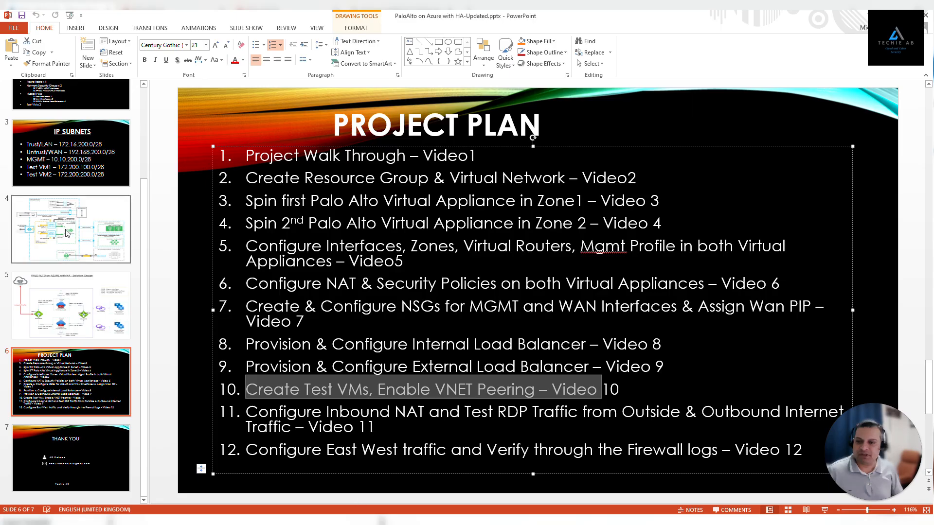
left_click(81, 303)
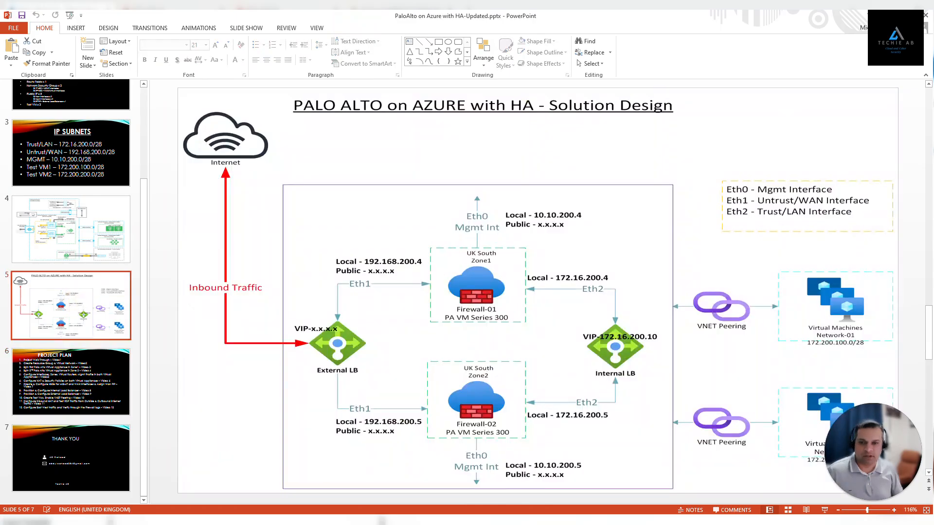
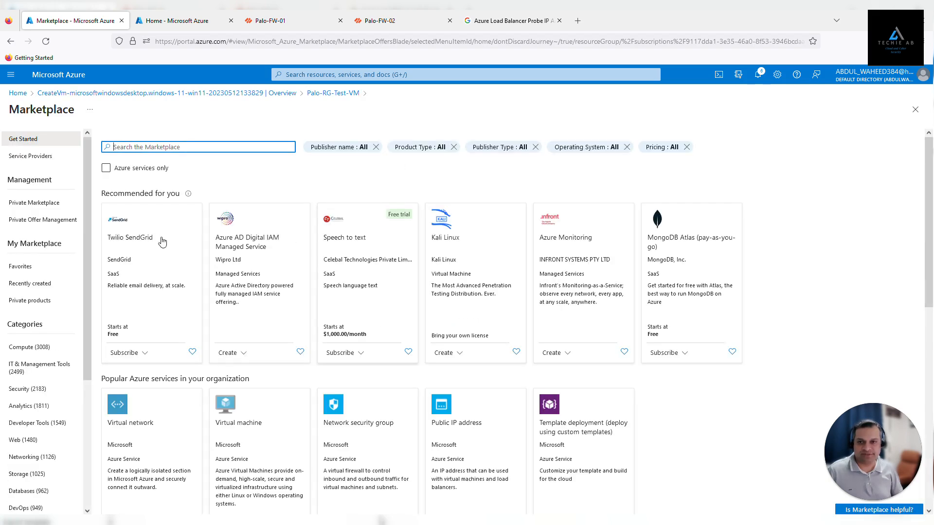
Search the Marketplace for route table and start creating Microsoft's Route table resource.
left_click(141, 146)
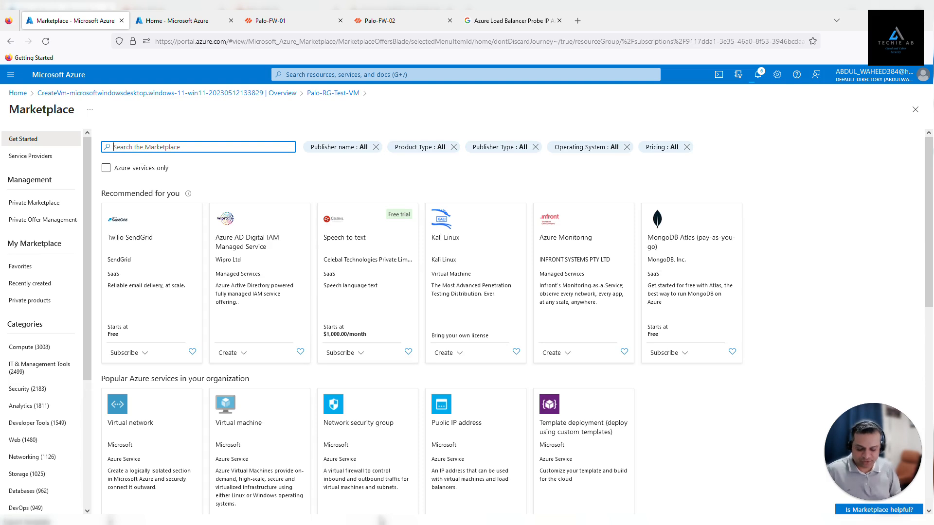
type("Route")
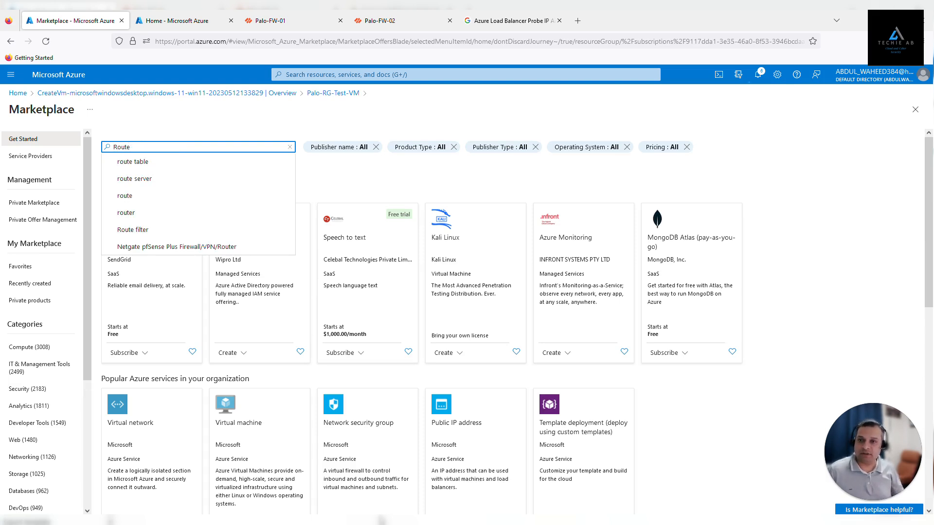
left_click(139, 162)
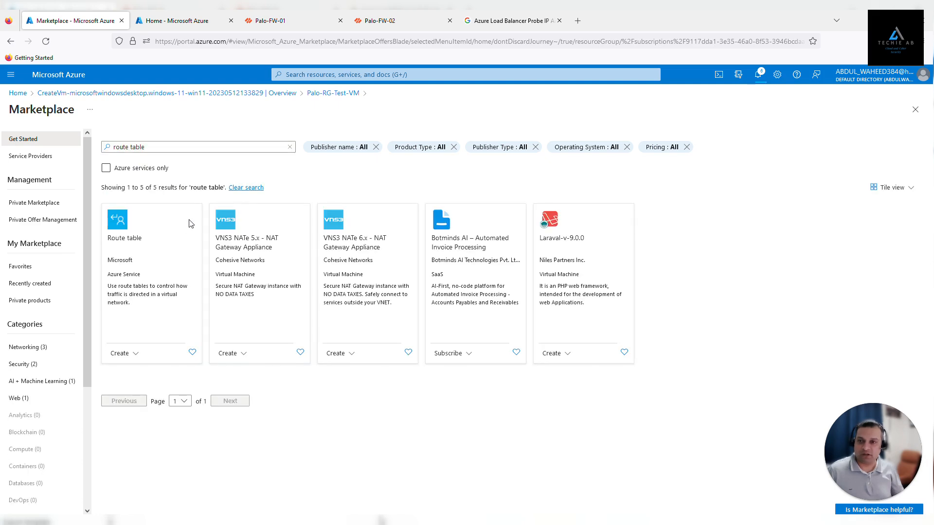
left_click(126, 355)
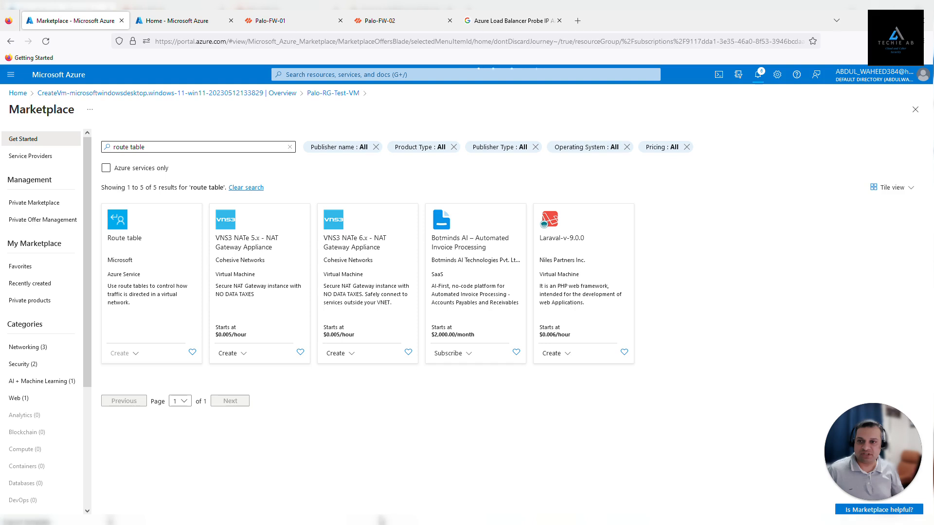
left_click(122, 353)
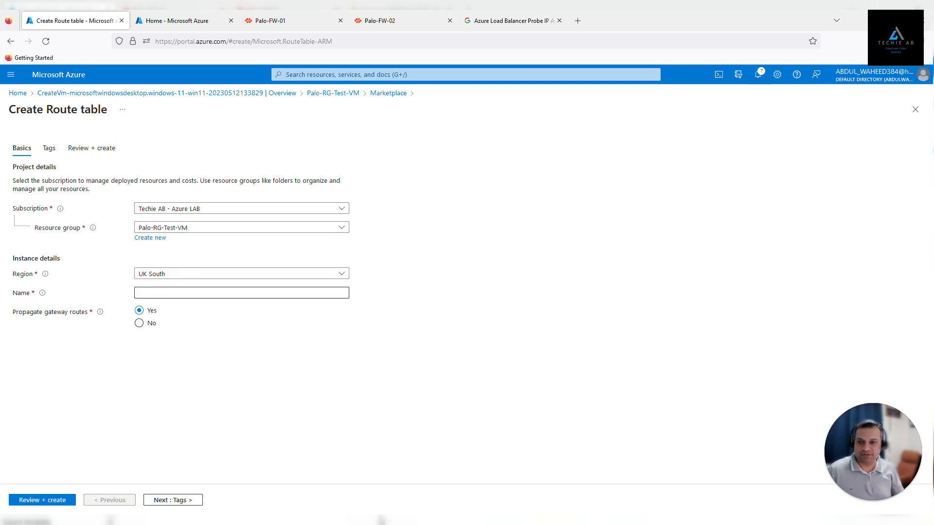
Create the route table with the name TestVM-RT in Palo-RG-Test-VM, UK South, and open the deployed resource.
left_click(148, 293)
type("T")
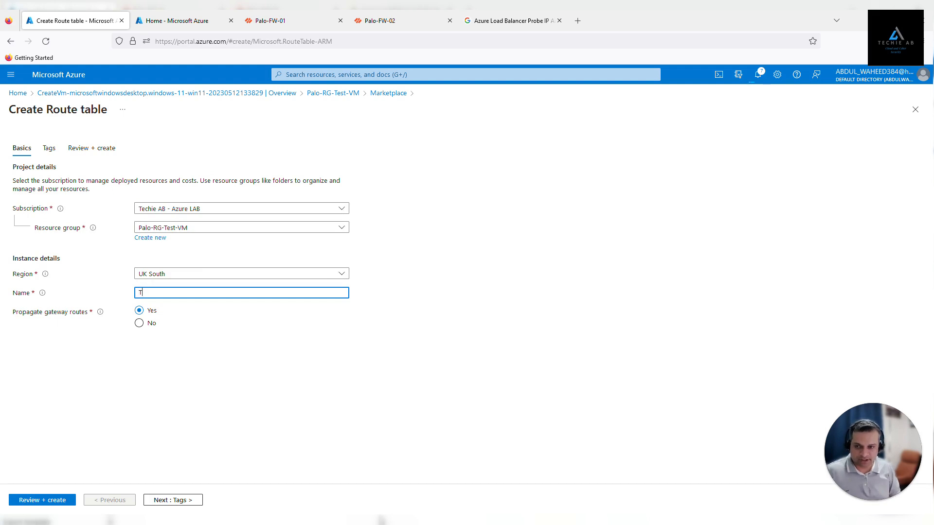
type("estVM")
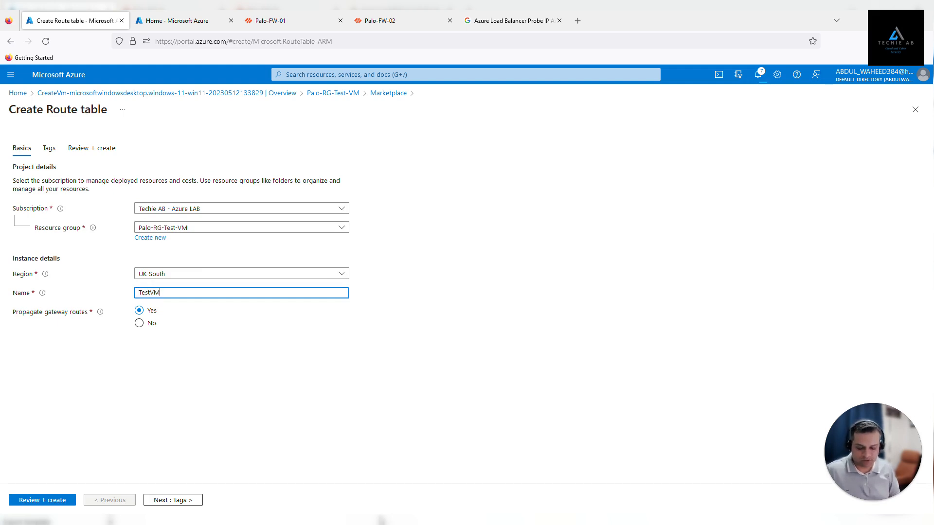
type("-RT")
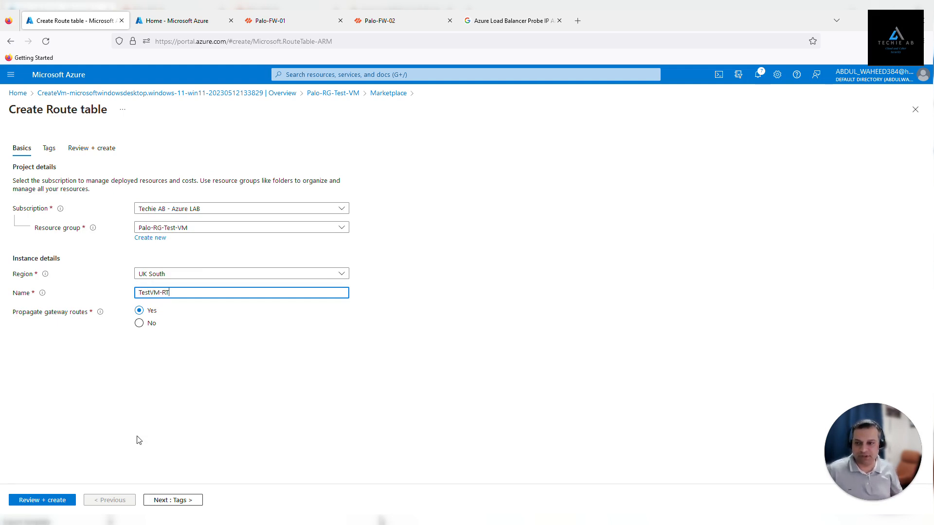
left_click(42, 501)
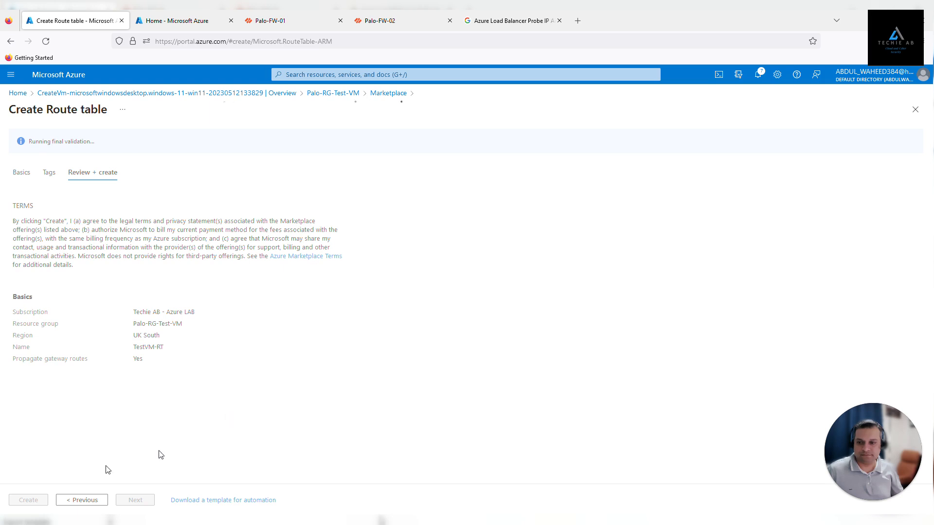
left_click(28, 499)
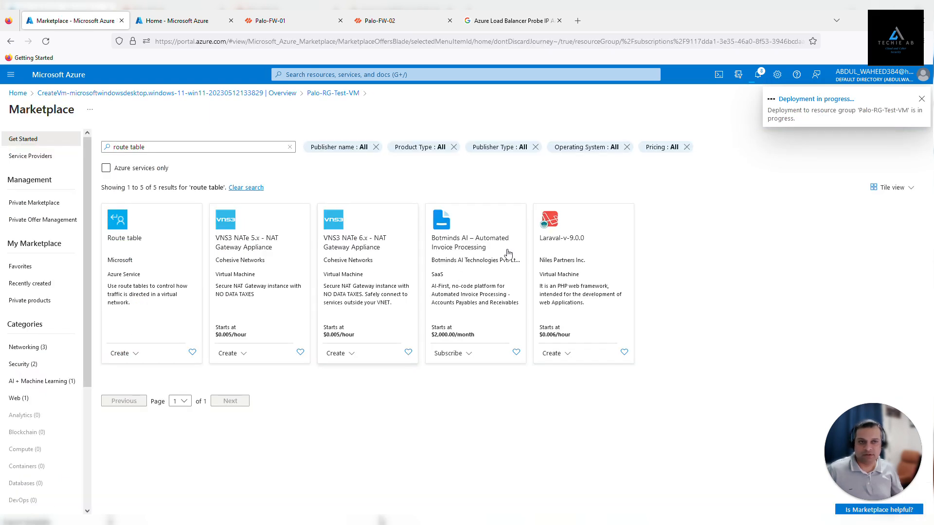
left_click(810, 100)
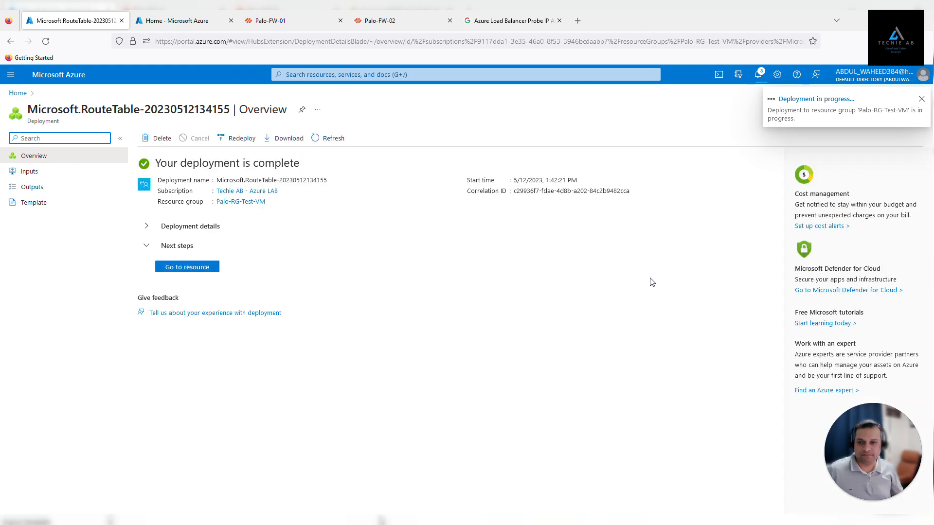
left_click(191, 267)
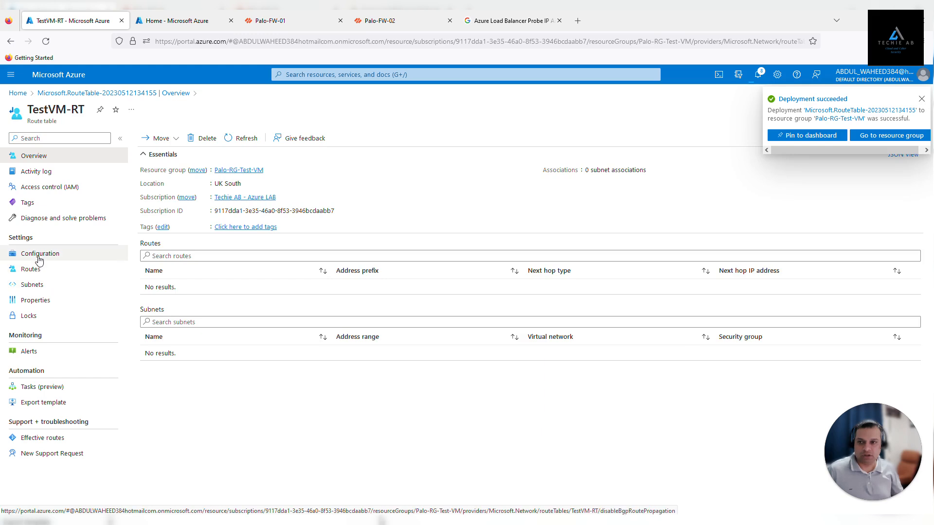
Associate the VM1 and VM2 subnets of Palo-VENT-Test_VM with the TestVM-RT route table.
left_click(34, 286)
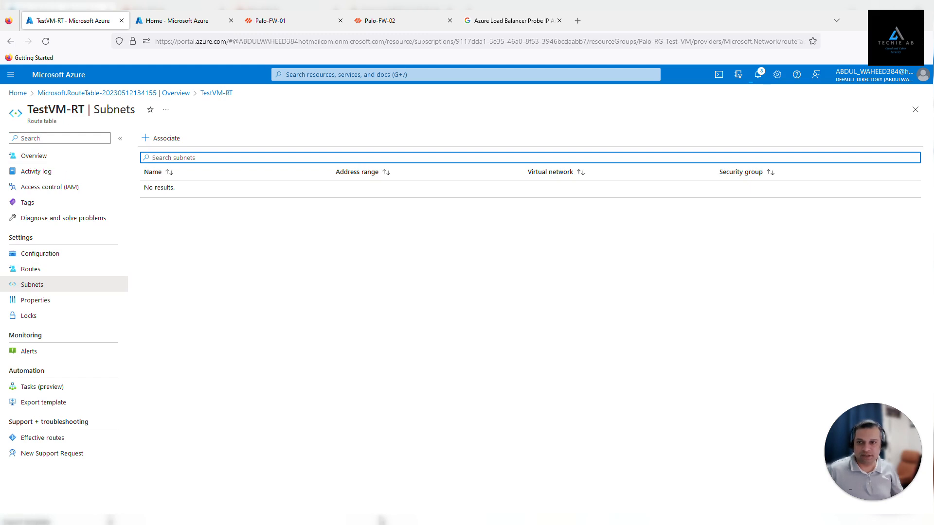
left_click(163, 142)
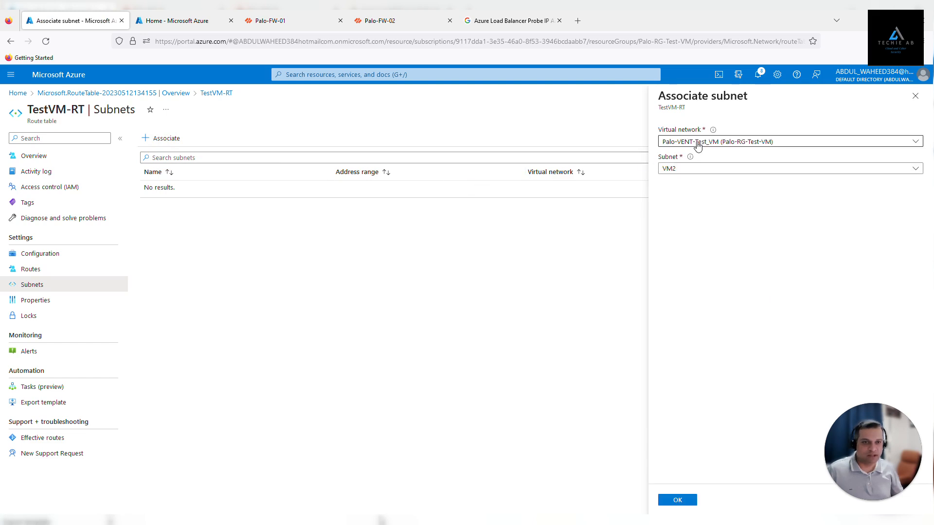
left_click(698, 142)
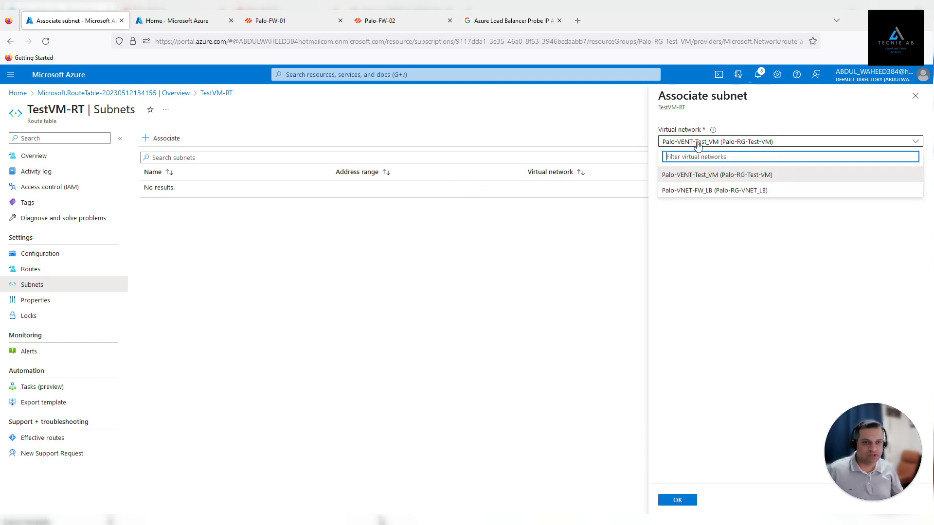
left_click(698, 142)
left_click(684, 168)
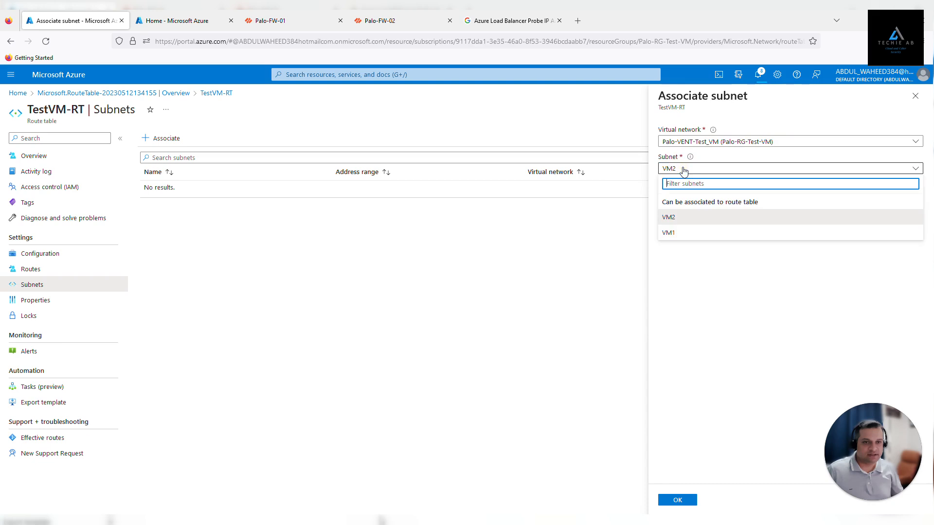
left_click(679, 233)
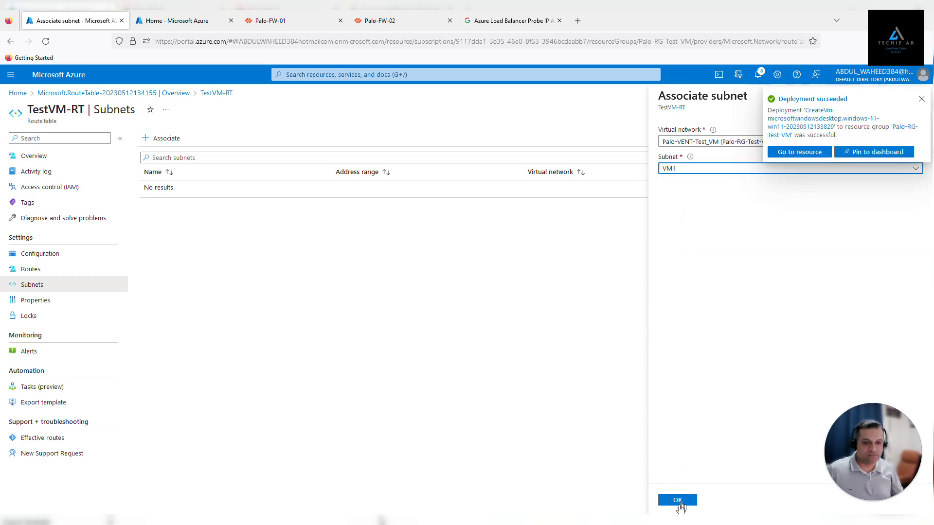
left_click(677, 501)
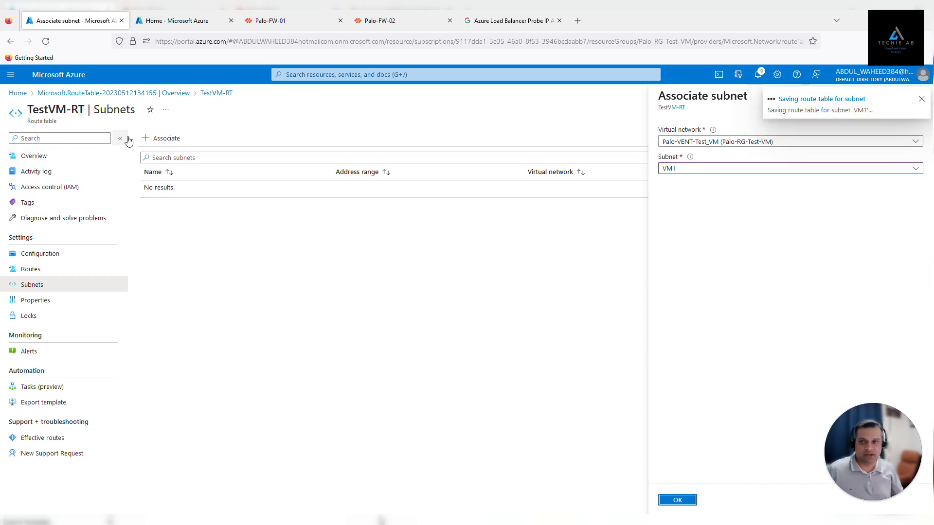
left_click(163, 140)
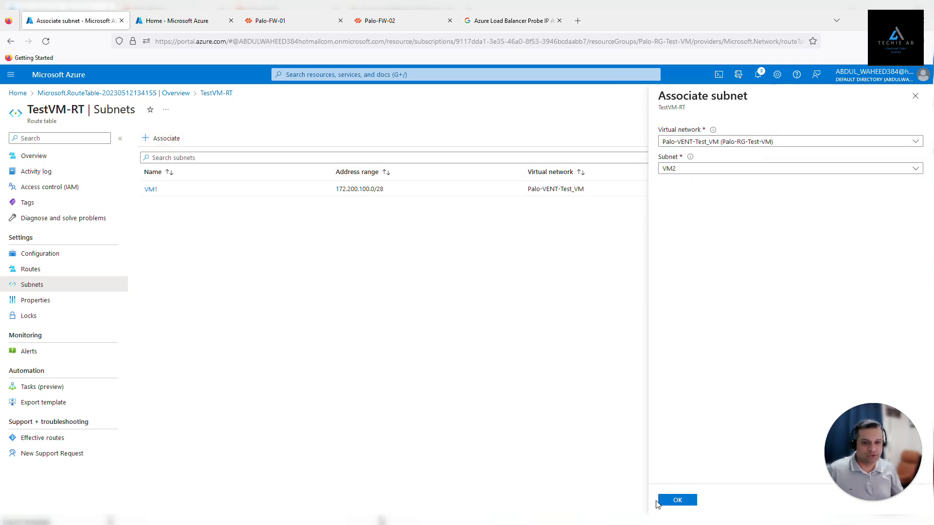
left_click(677, 500)
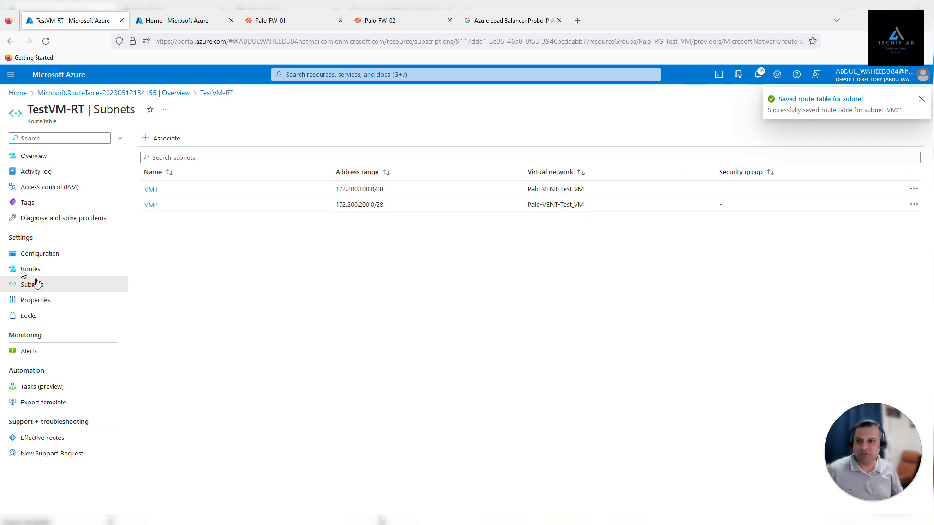
Begin a new route in TestVM-RT named Default with an IP Addresses destination of 0.0.0.0/0.
left_click(37, 275)
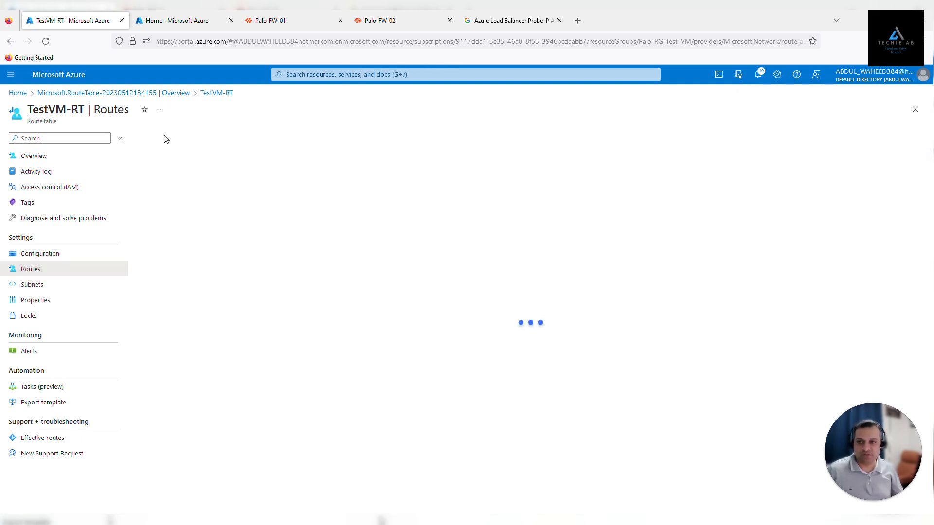
left_click(158, 139)
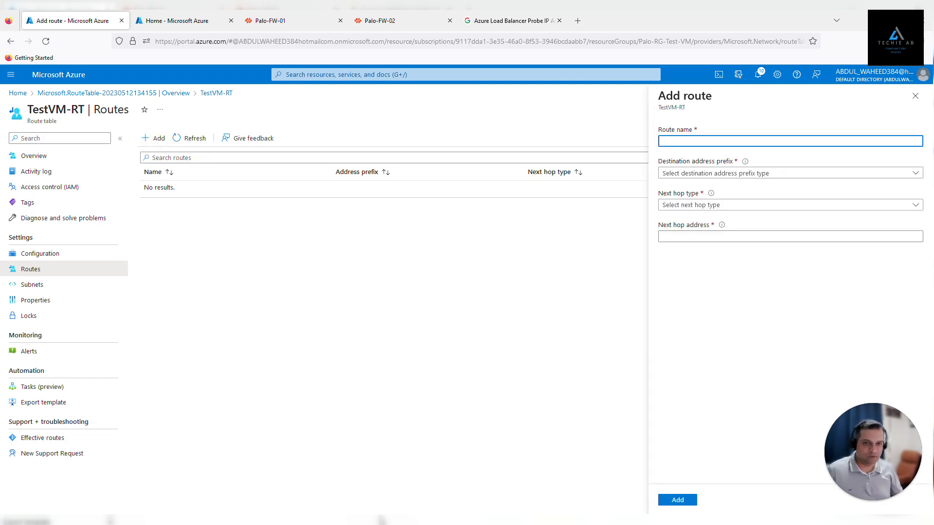
type("Default")
key("Tab")
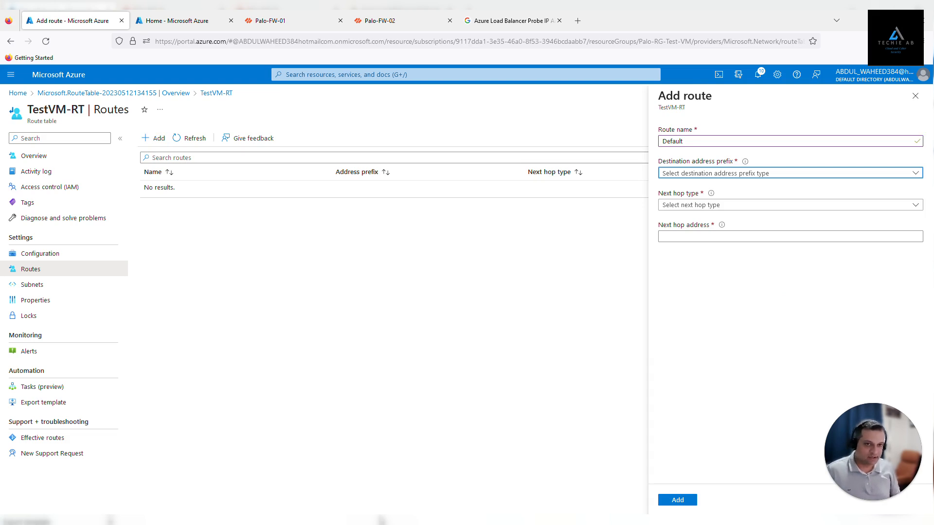
left_click(683, 173)
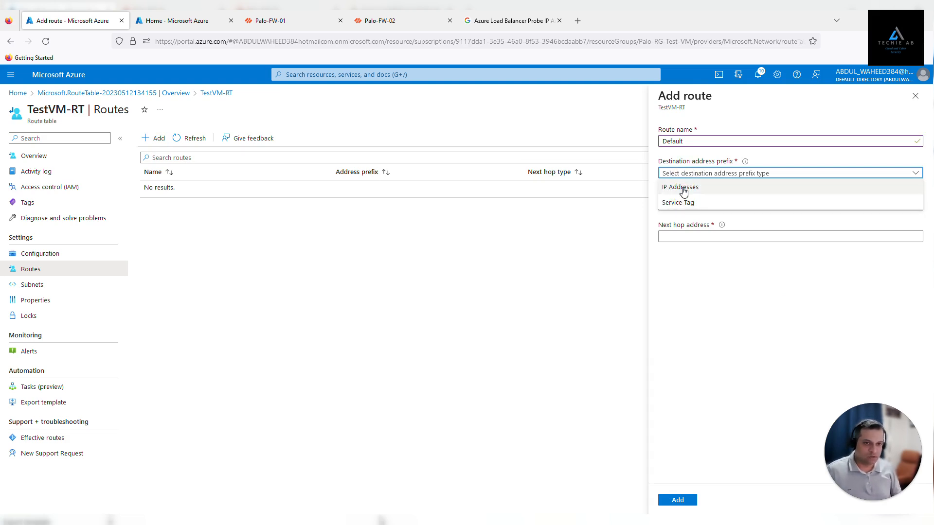
left_click(684, 189)
left_click(688, 204)
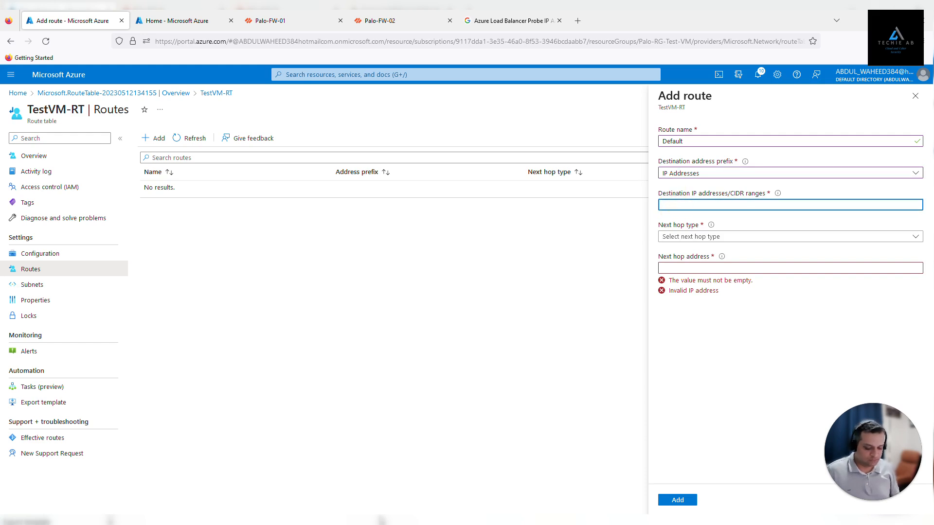
type("0.0.0.0")
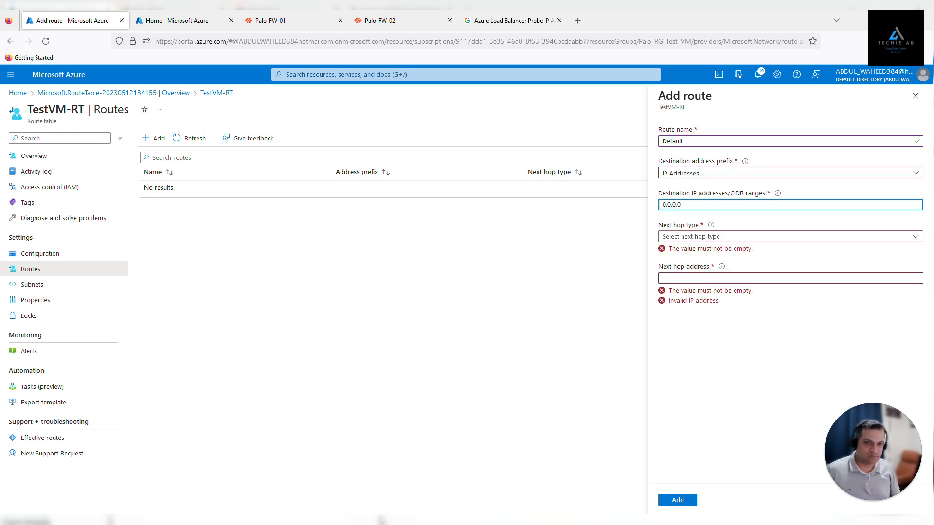
type("/0")
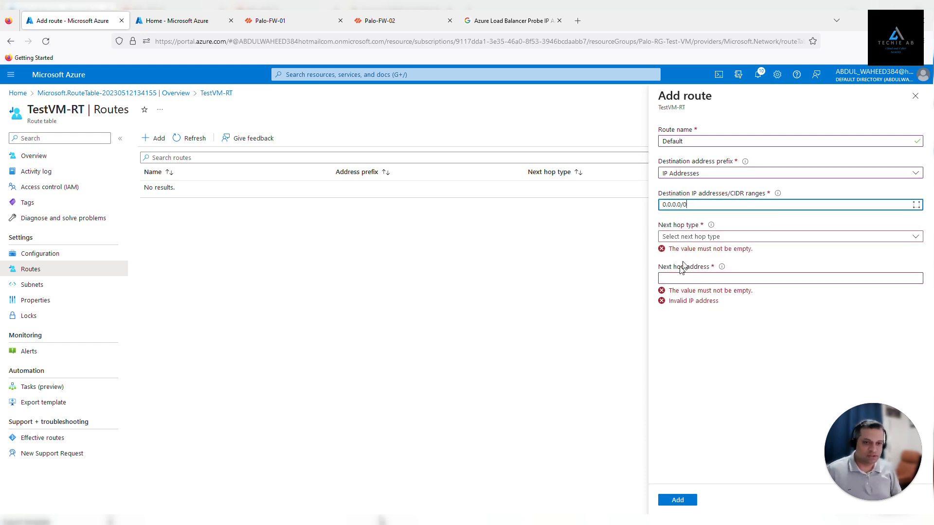
Set the route's next hop to Virtual appliance at 172.16.200.10 and add the route.
left_click(671, 237)
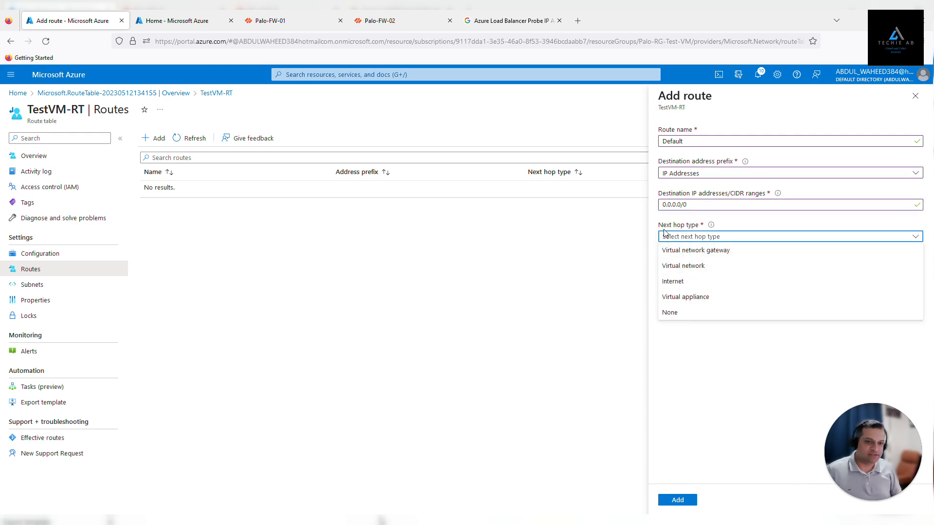
left_click(684, 297)
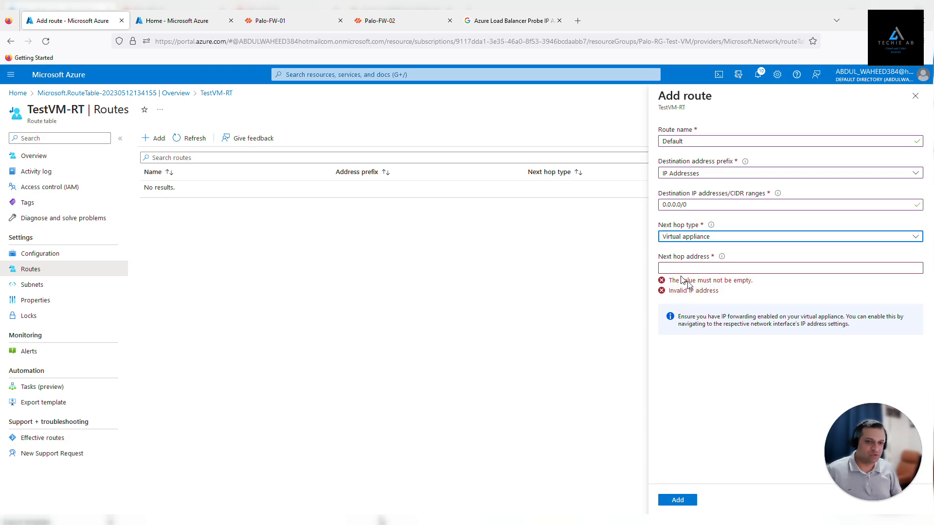
left_click(667, 268)
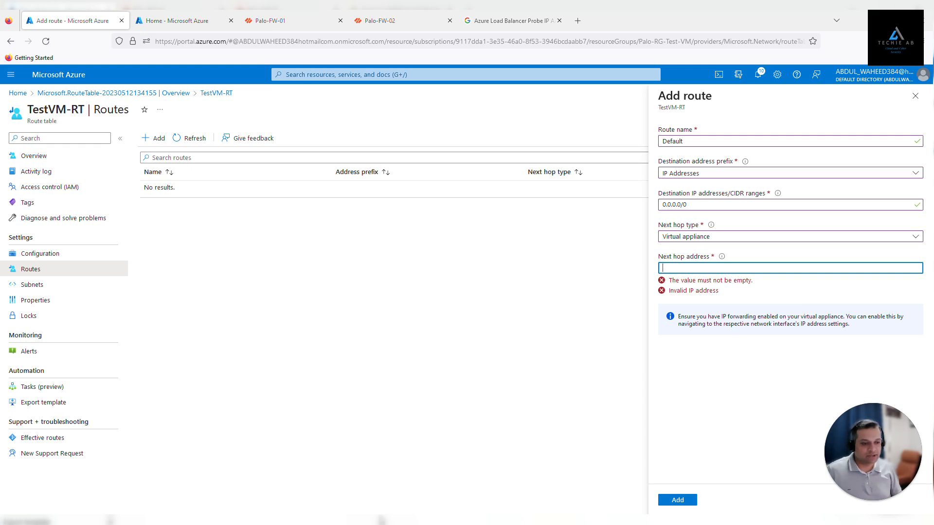
key("alt+Tab")
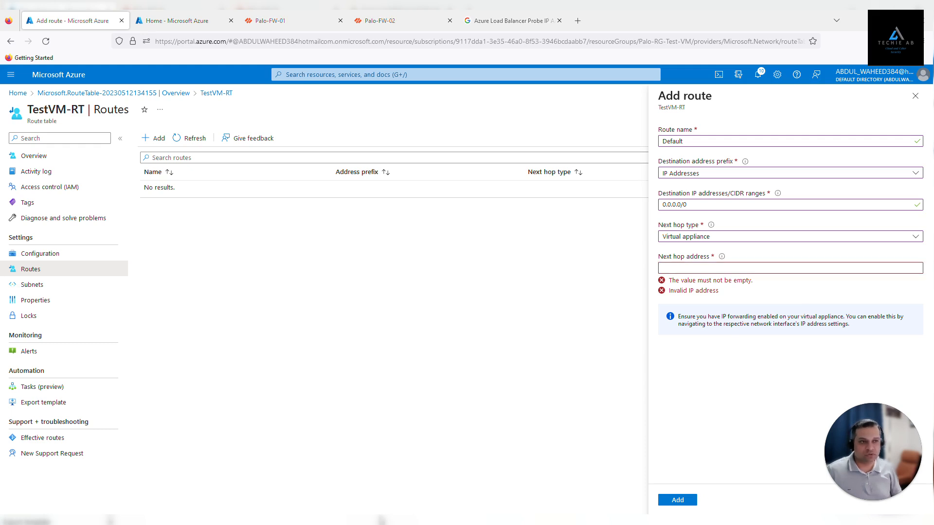
left_click(677, 268)
type("172")
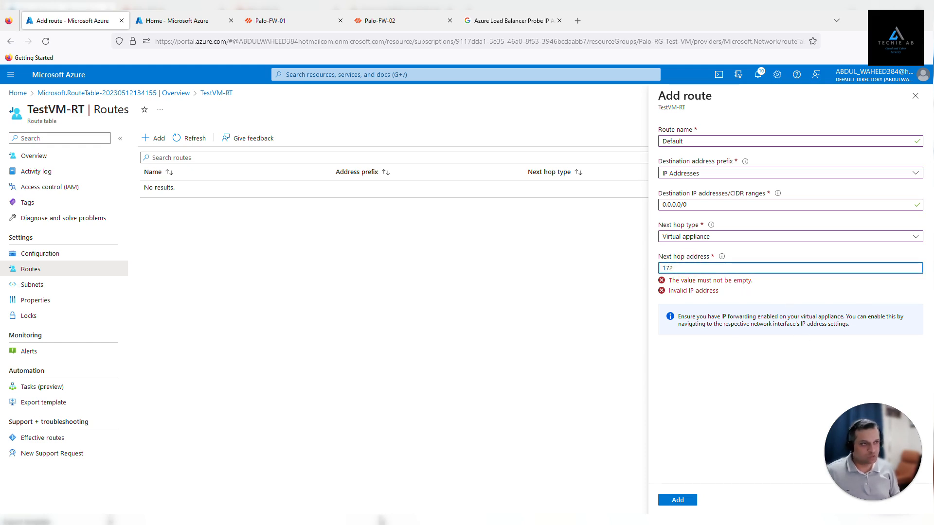
type("16")
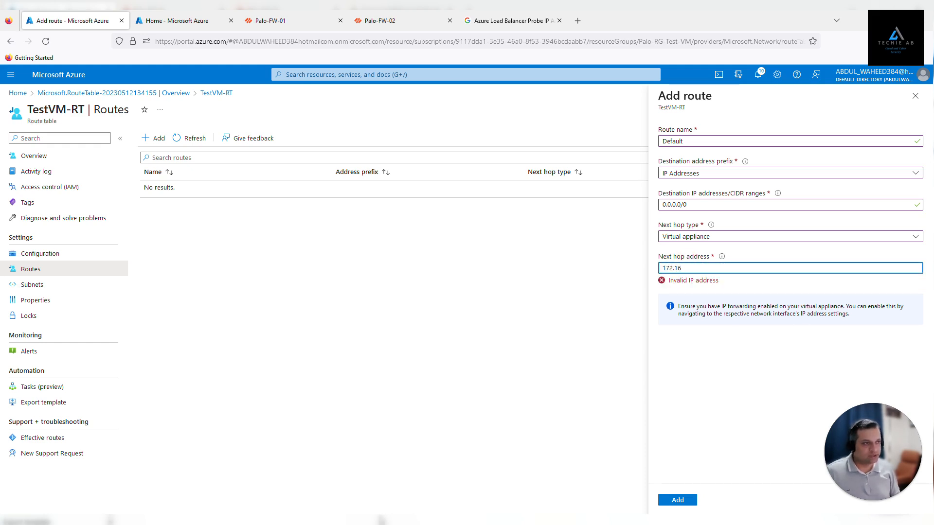
type("3")
type(".2")
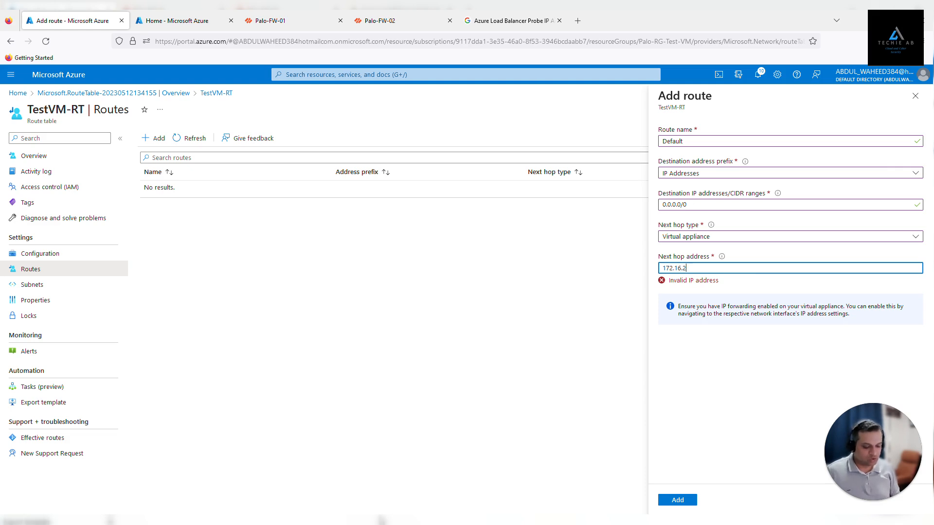
type("00.10")
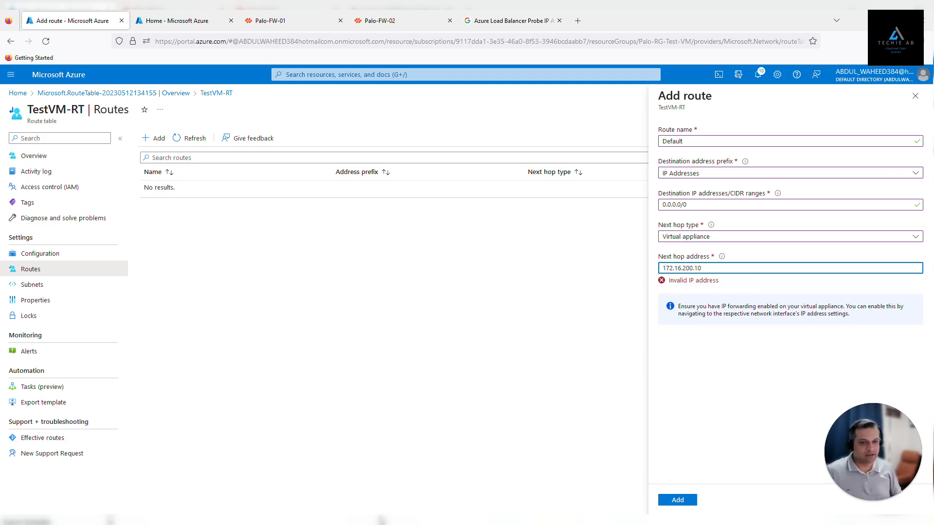
left_click(686, 499)
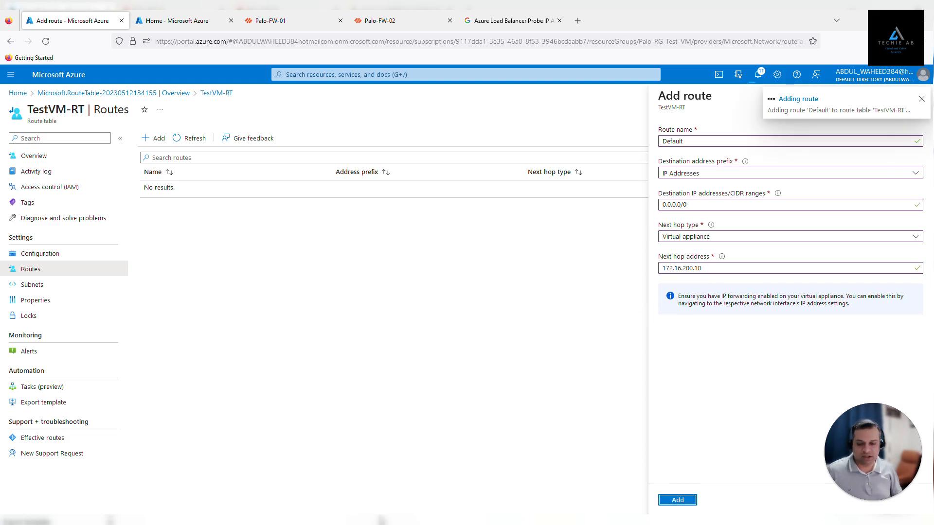
Switch to the PowerPoint presentation and review the internal load balancer and VNet peering on the solution design slide.
key("alt+Tab")
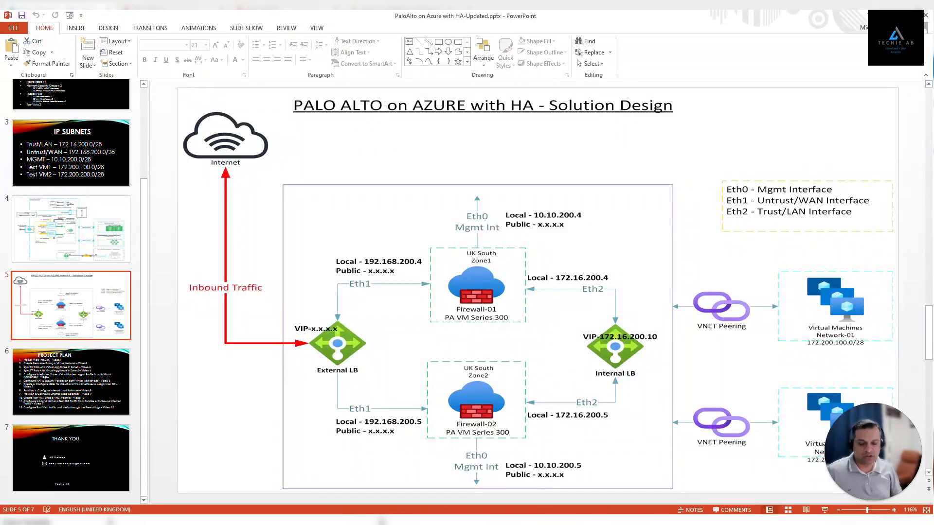
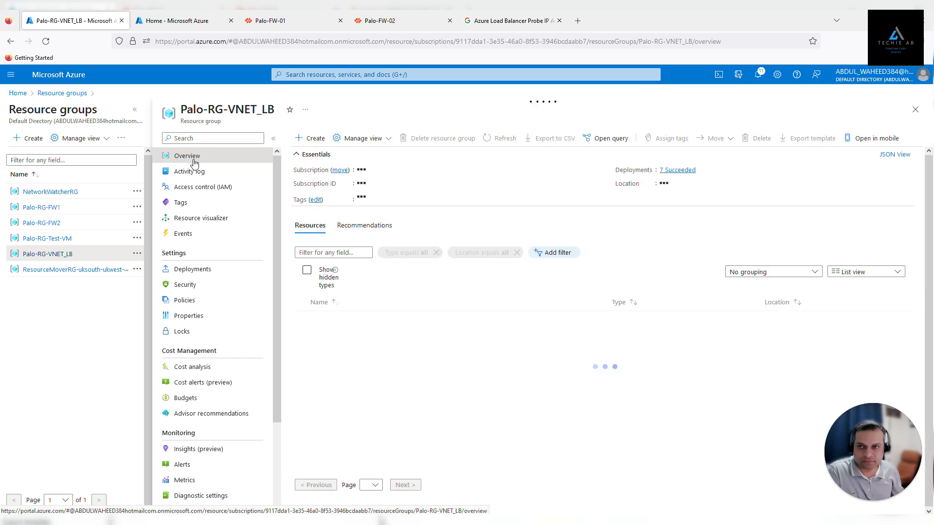
Close the spare Azure home page and begin adding a peering on the Palo-VNET-FW_LB virtual network.
left_click(231, 21)
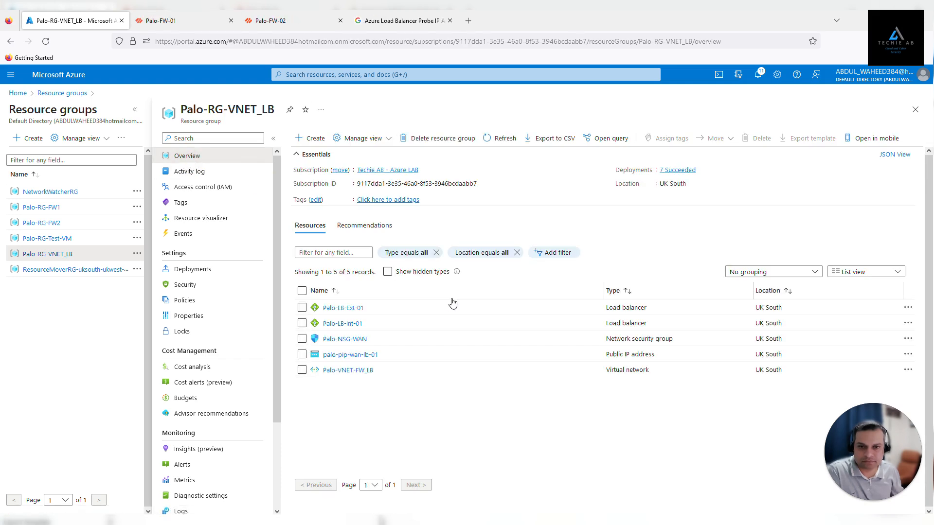
left_click(332, 375)
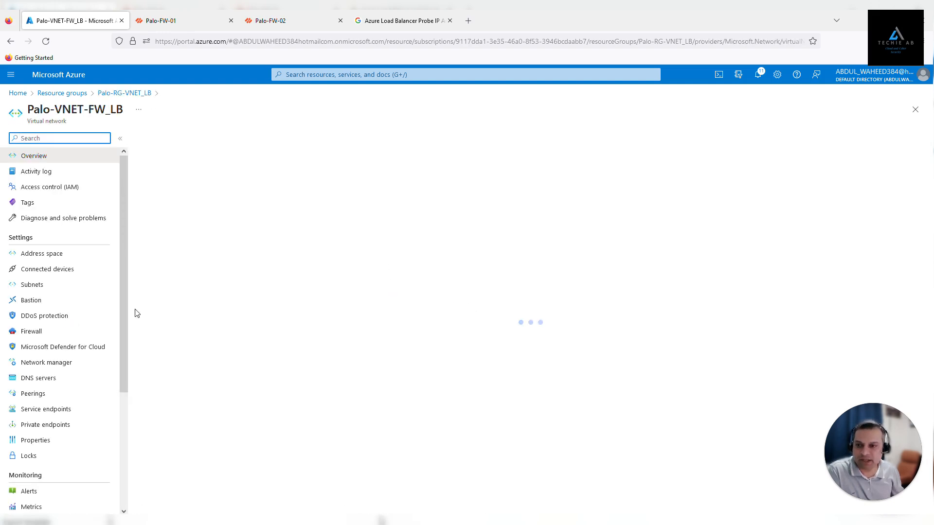
left_click(46, 398)
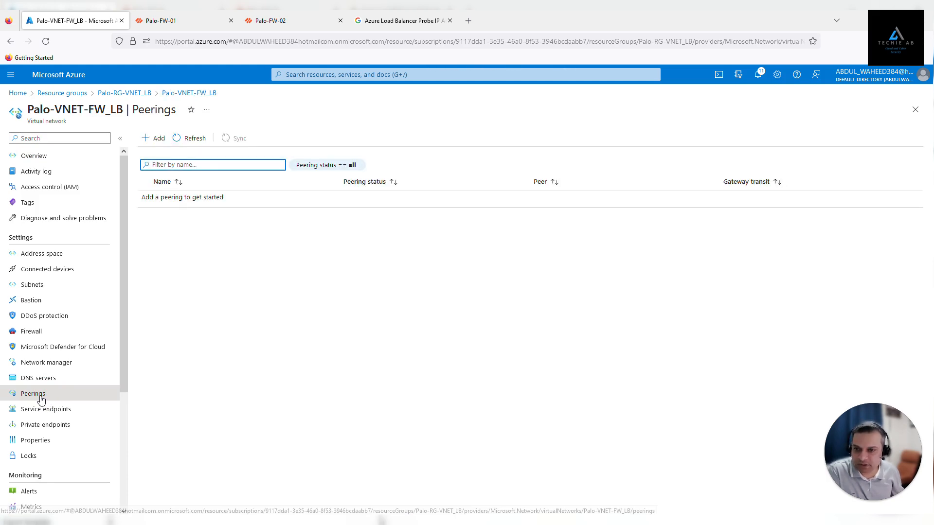
left_click(157, 138)
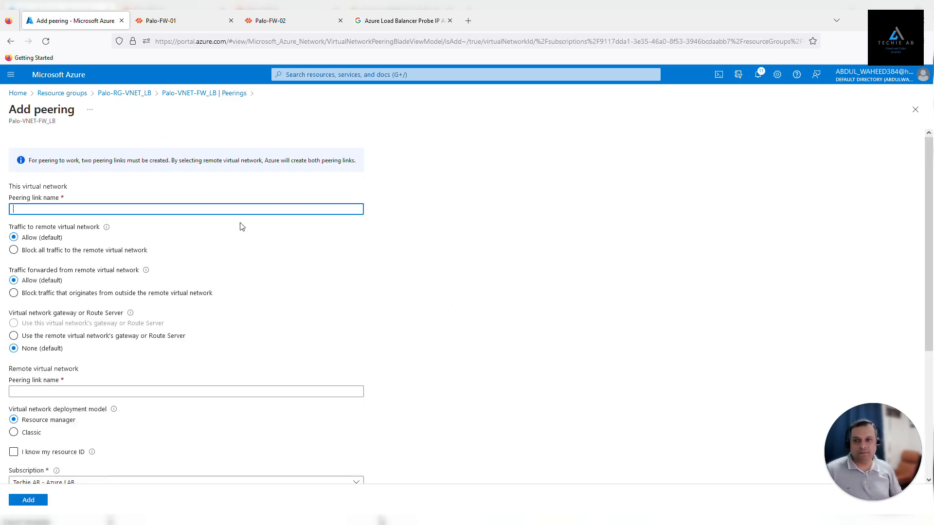
Name this virtual network's peering link FWVNET-TempVNET.
left_click(224, 208)
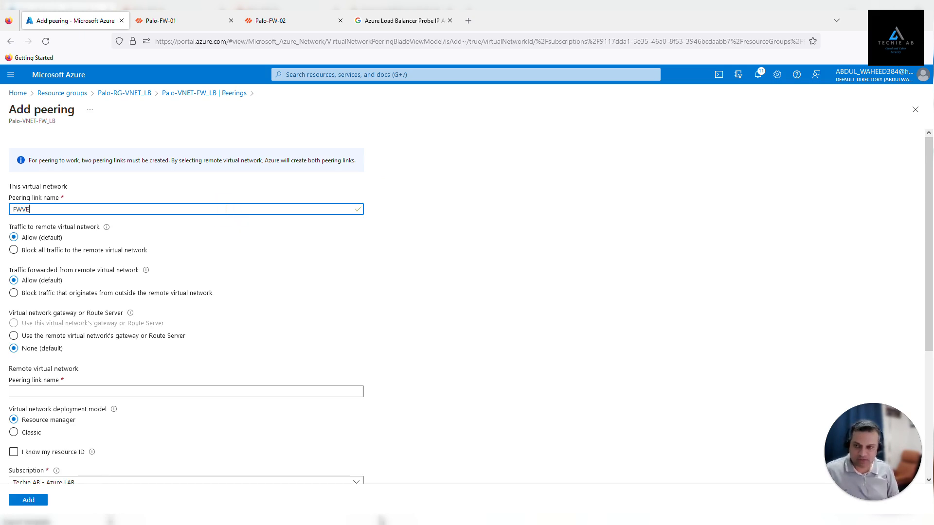
type("FWV")
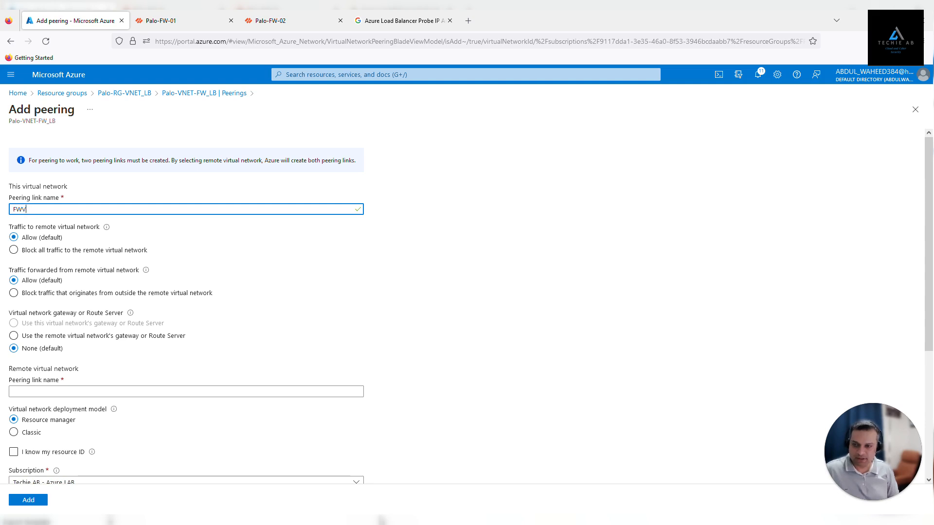
type("NET-")
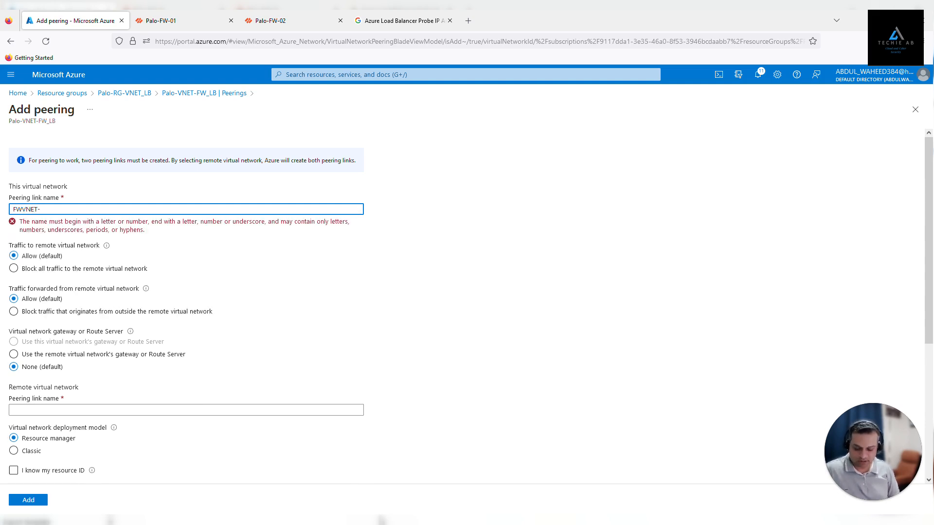
type("TempV")
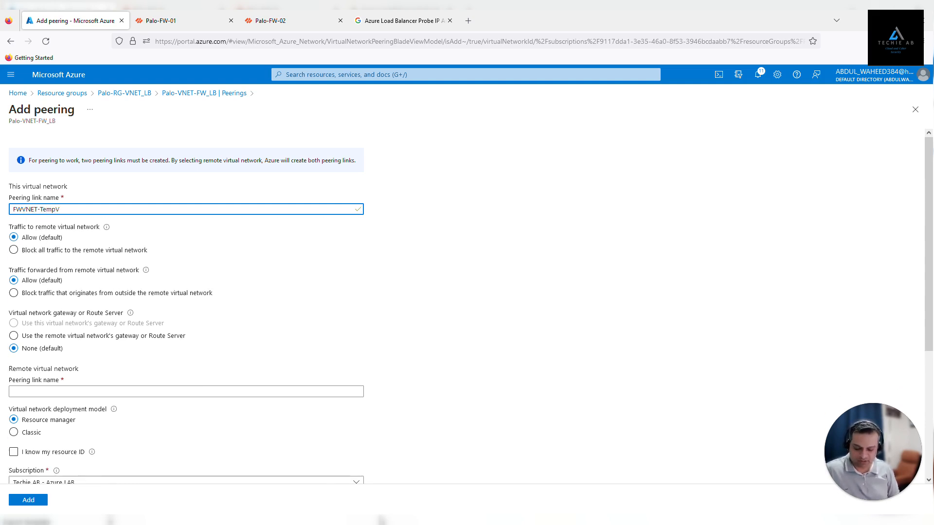
type("NET")
Name the remote virtual network's peering link TempVNET-FWVNET, reusing the first link's name as a base.
key("ctrl+a")
key("ctrl+c")
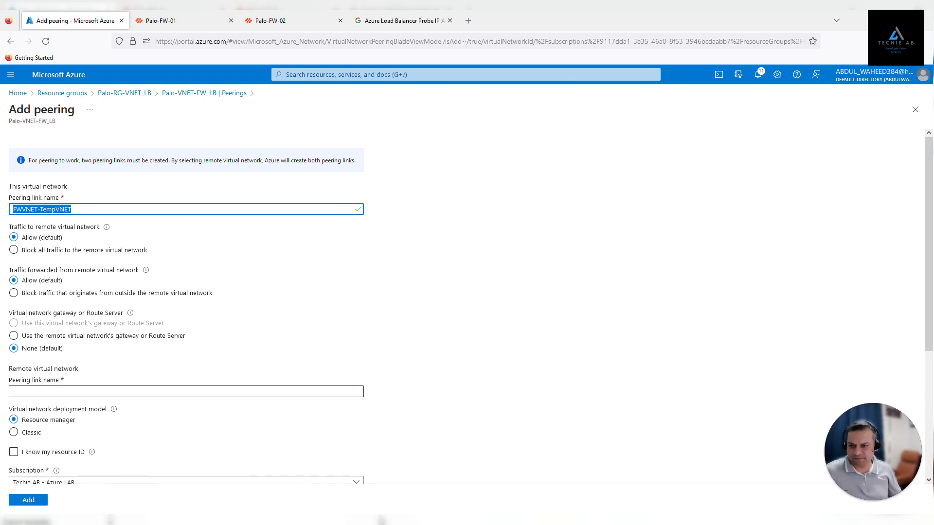
left_click(34, 391)
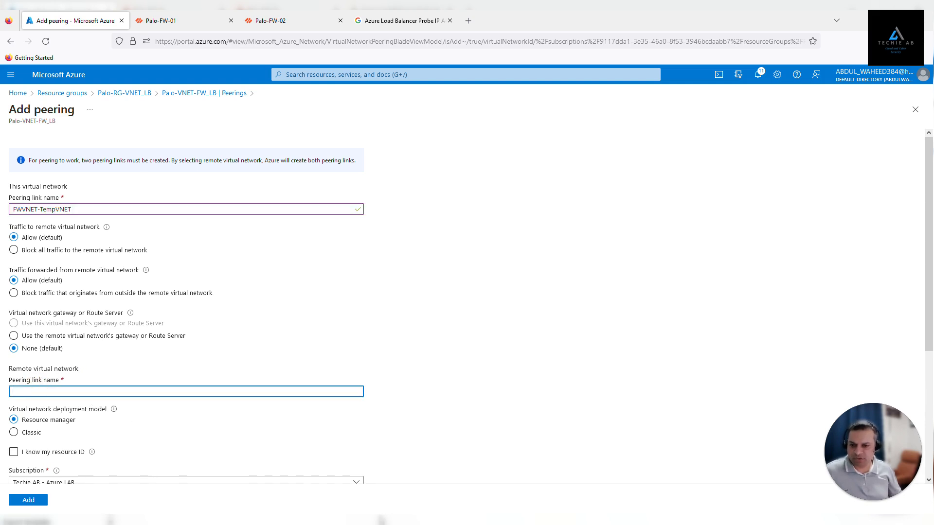
key("ctrl+v")
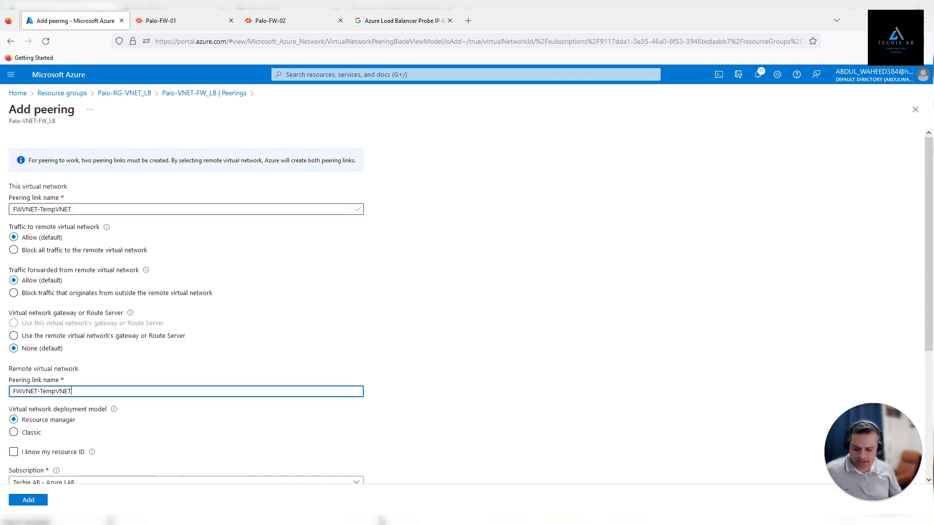
left_click_drag(40, 391, 10, 393)
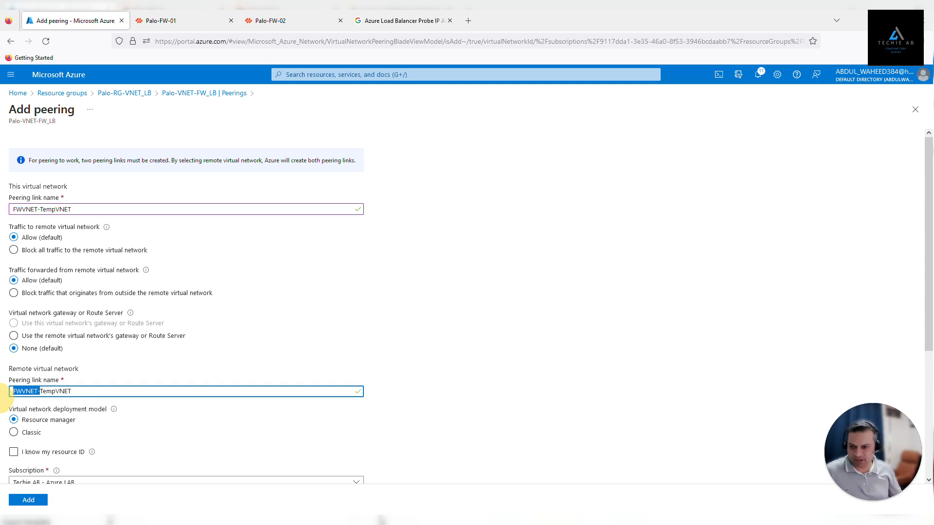
key("BackSpace")
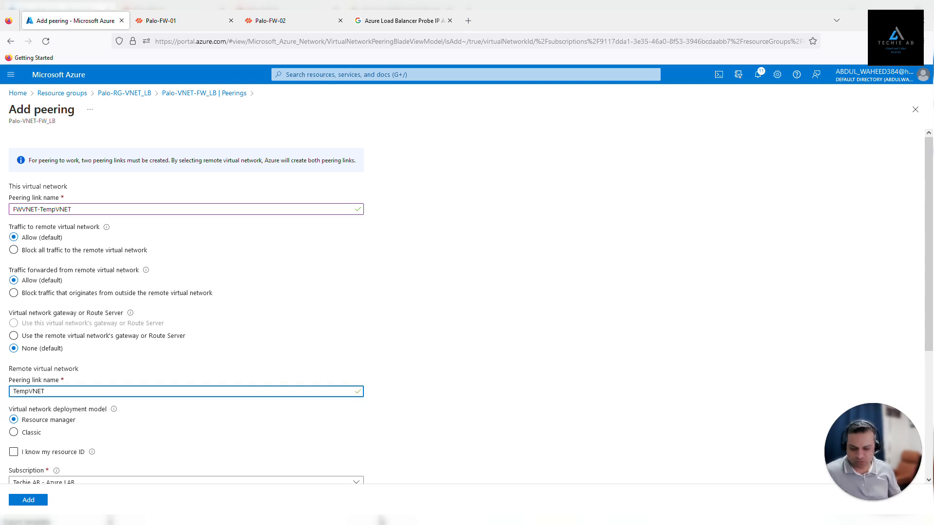
type("-FW")
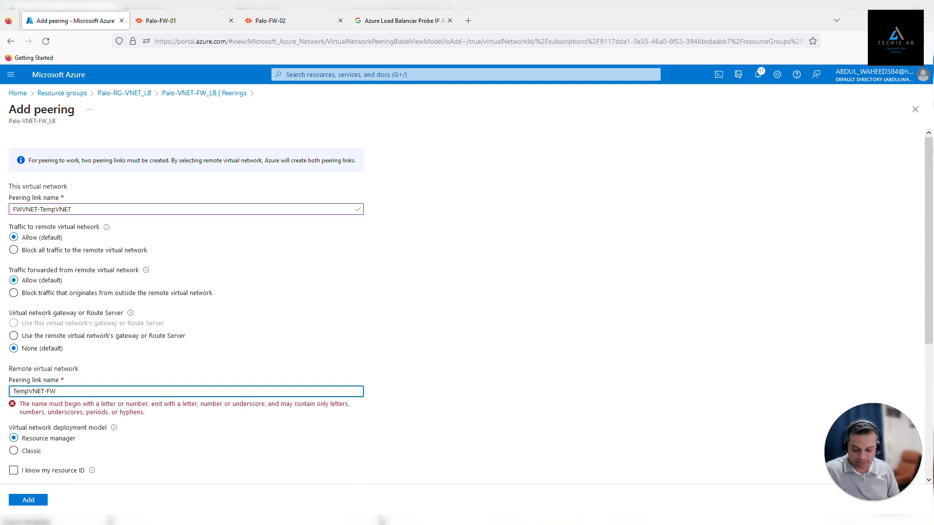
type("VNET")
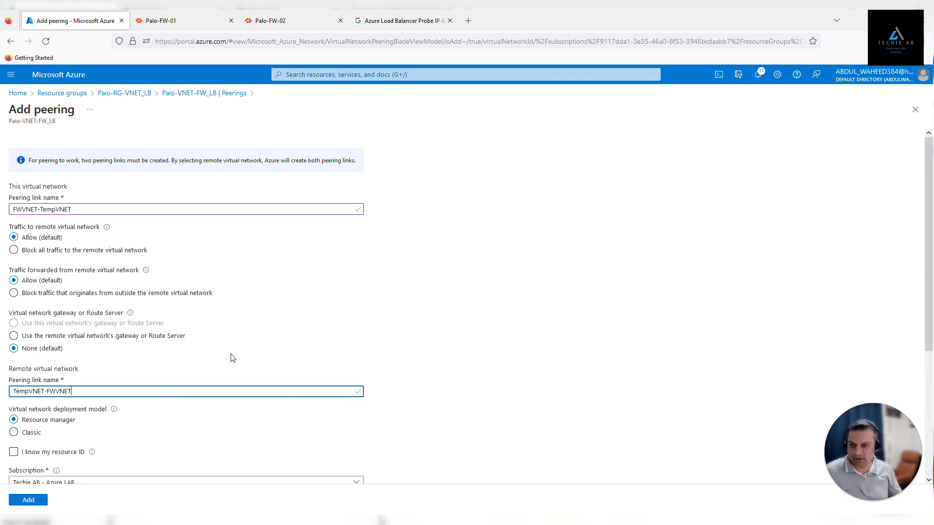
Choose Palo-VENT-Test_VM as the remote virtual network, add the peering with default traffic settings, and check its peering status.
scroll(232, 359, "down", 3)
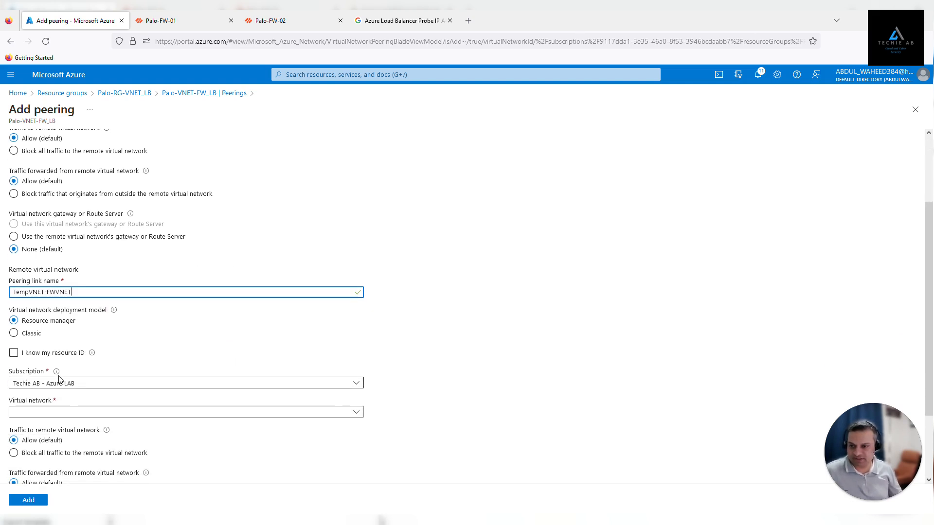
left_click(57, 413)
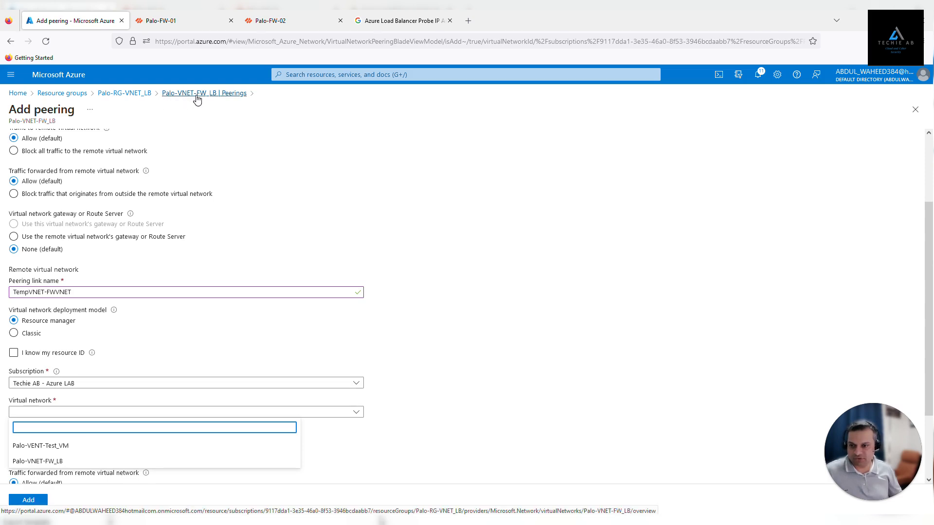
left_click(69, 451)
scroll(311, 459, "down", 2)
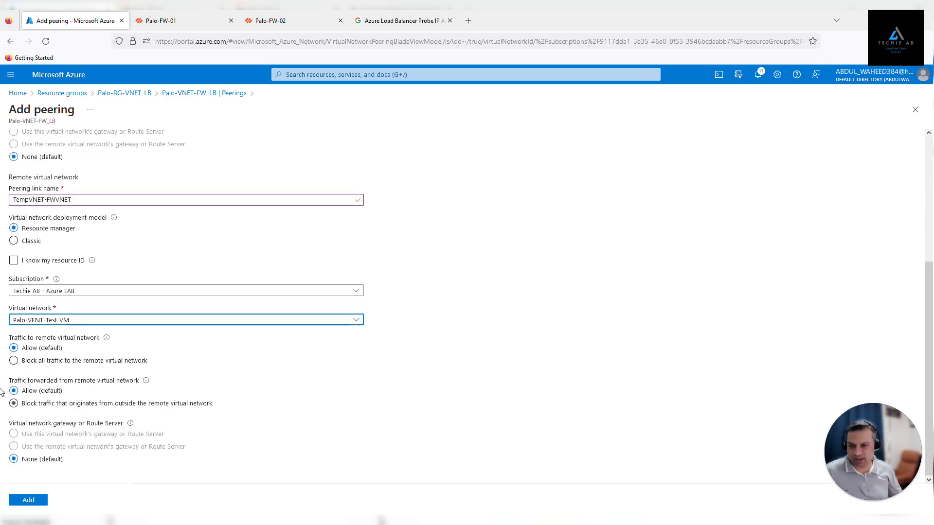
left_click(37, 501)
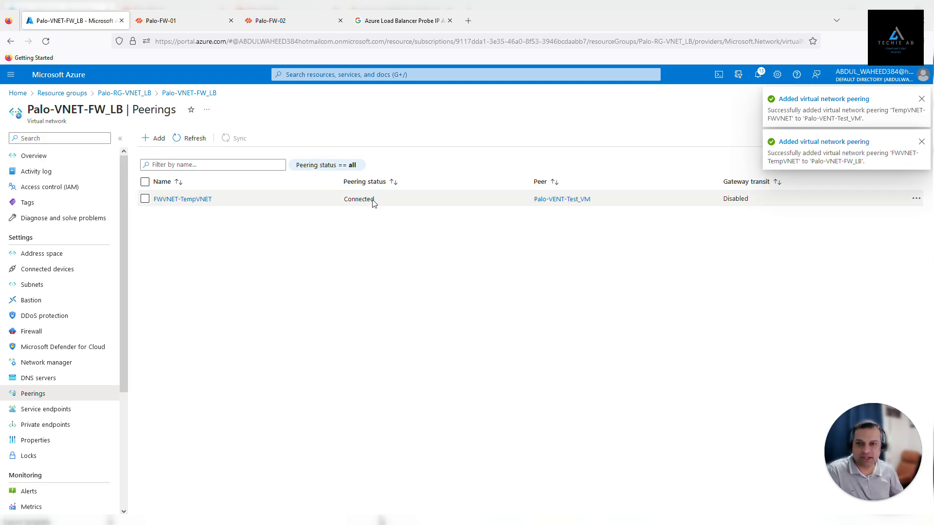
left_click_drag(378, 200, 343, 198)
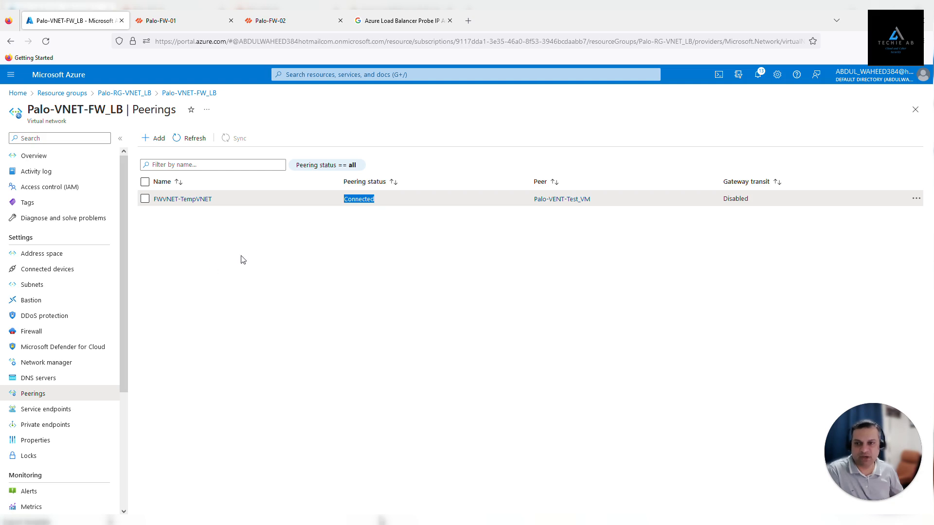
Open the TestVM-RT route table and display the effective routes for the VM1 subnet.
left_click(74, 96)
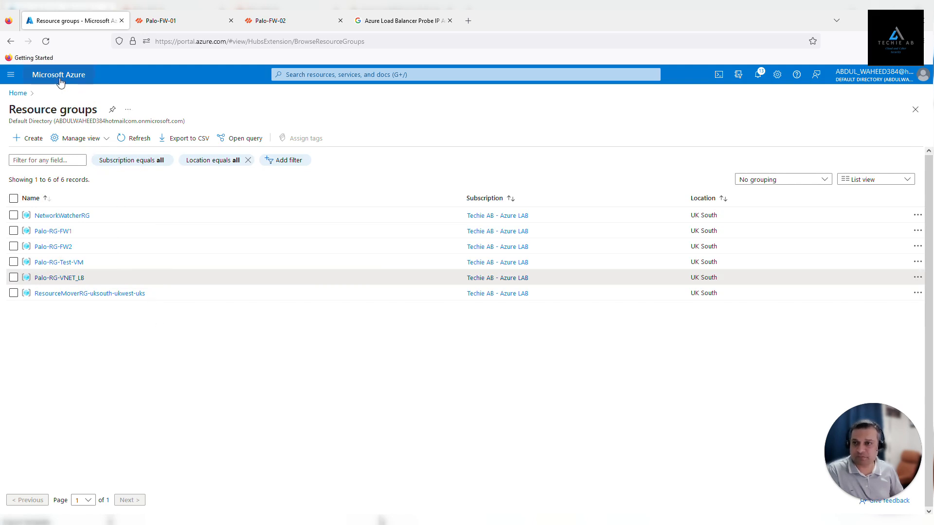
left_click(59, 79)
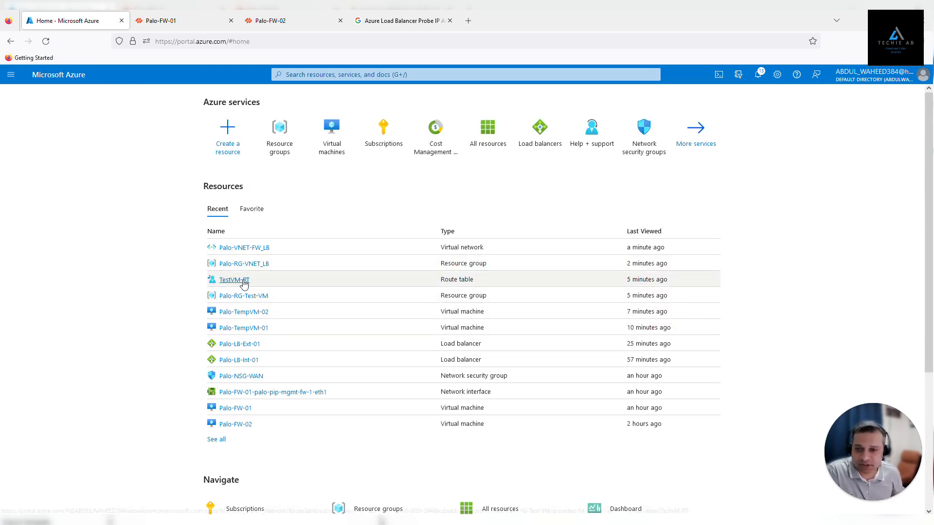
left_click(243, 280)
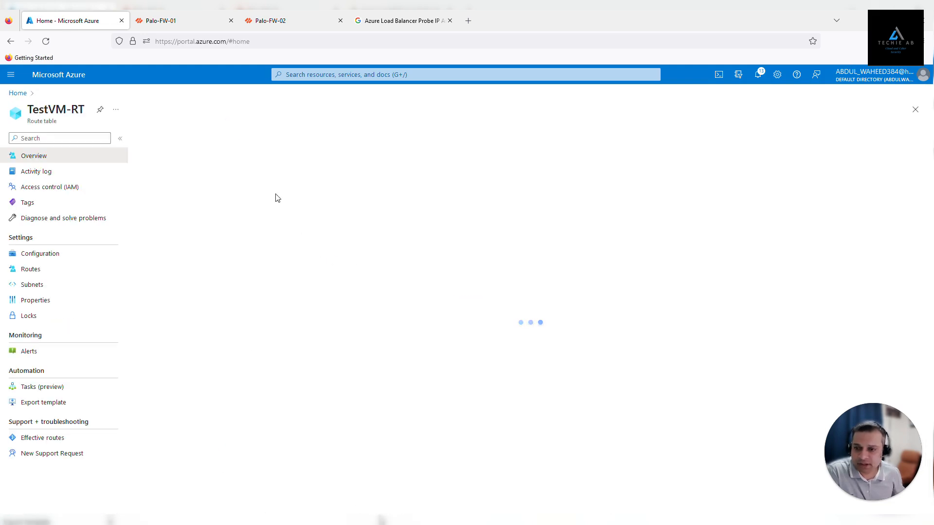
left_click(59, 442)
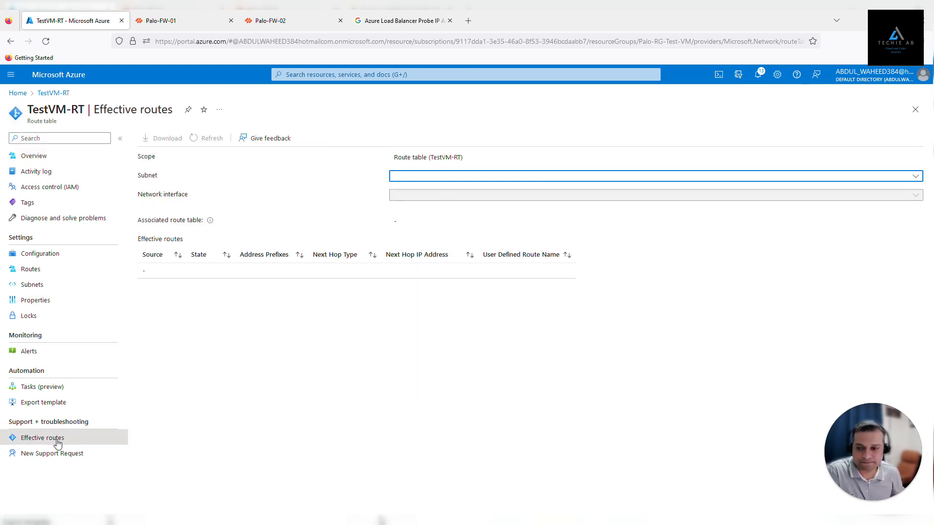
left_click(468, 177)
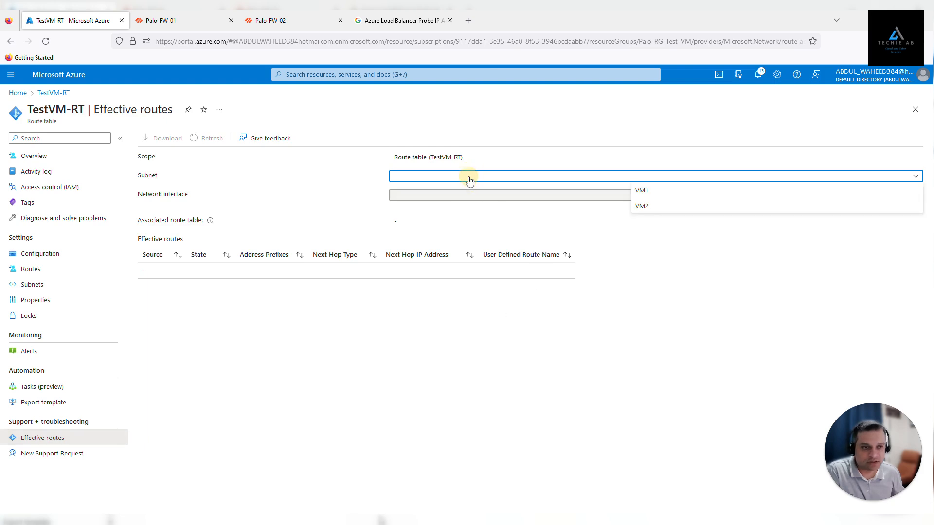
left_click(657, 191)
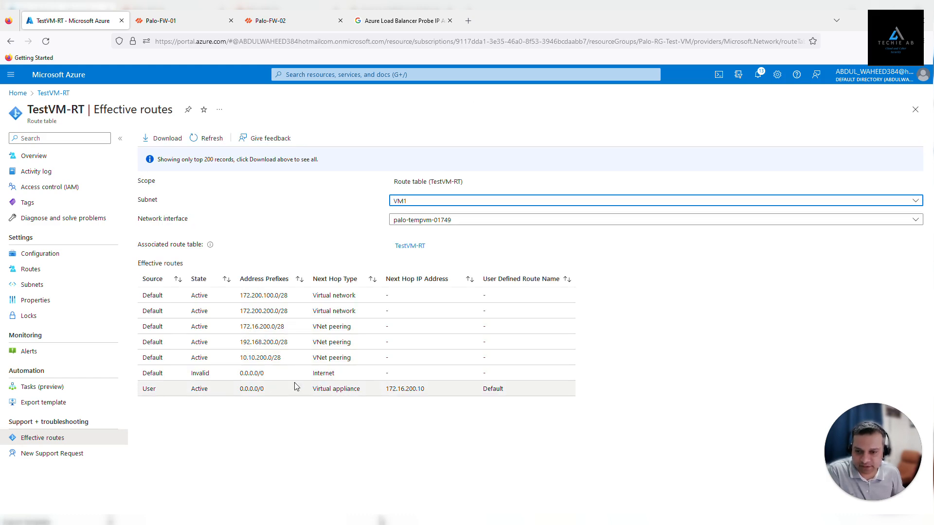
Examine the virtual network and VNet peering address prefixes in VM1's effective routes.
left_click(240, 295)
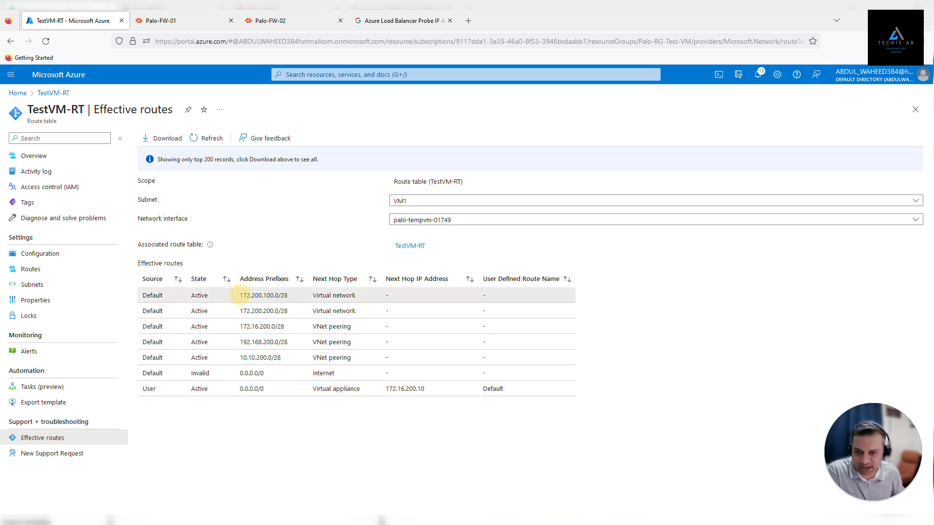
left_click_drag(240, 296, 261, 295)
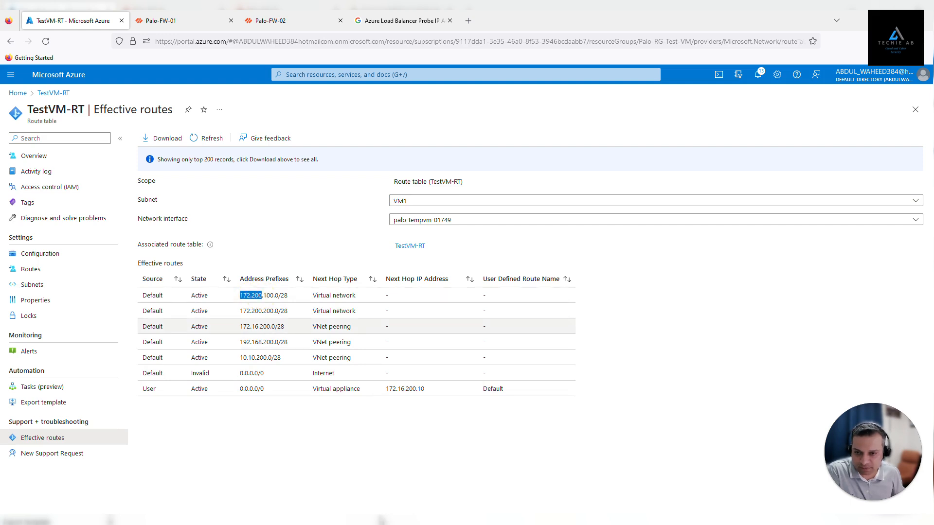
left_click_drag(241, 326, 258, 327)
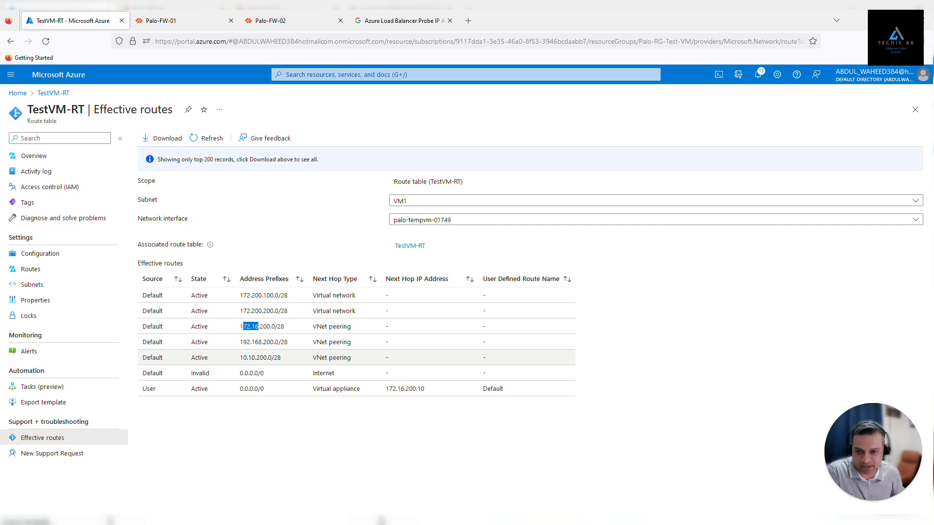
left_click_drag(281, 358, 234, 355)
left_click(208, 358)
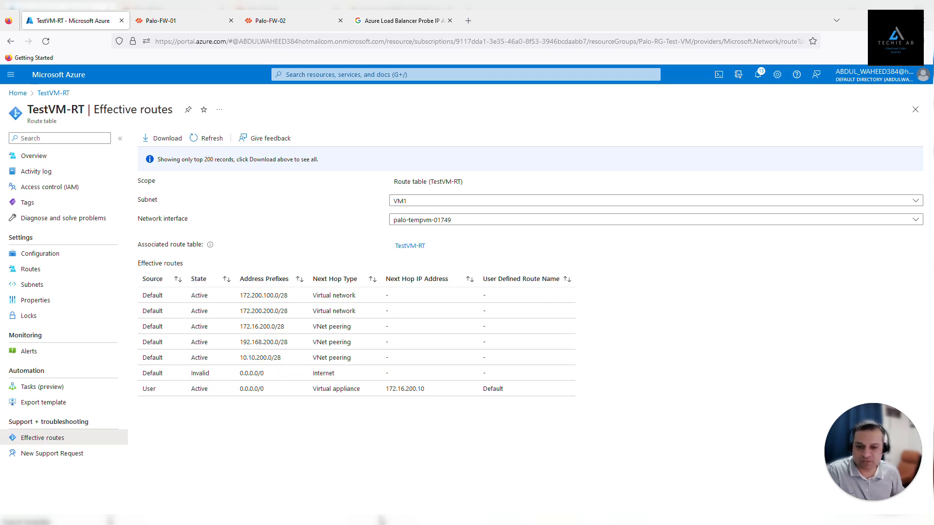
Switch to the PowerPoint presentation and review item 11 of the project plan on inbound NAT and RDP traffic testing.
left_click(363, 519)
scroll(484, 424, "up", 2)
scroll(484, 425, "down", 2)
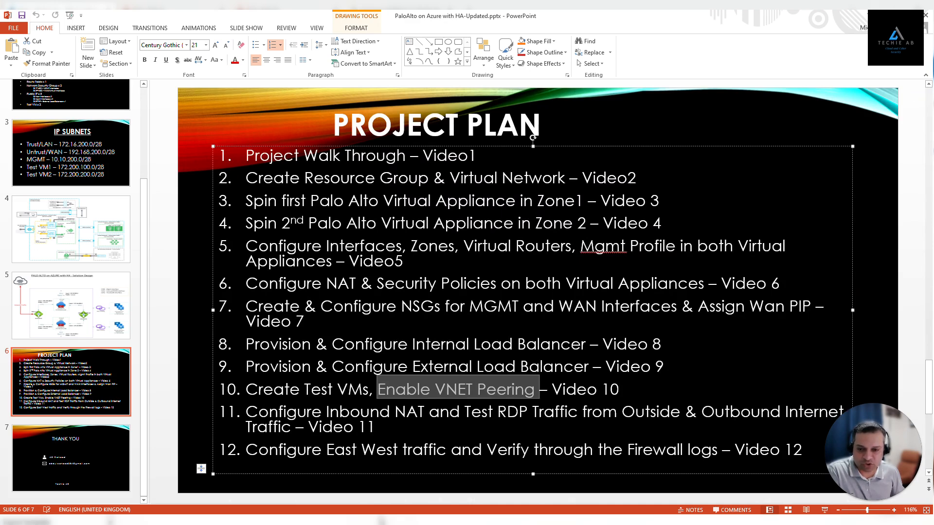
left_click_drag(247, 412, 395, 412)
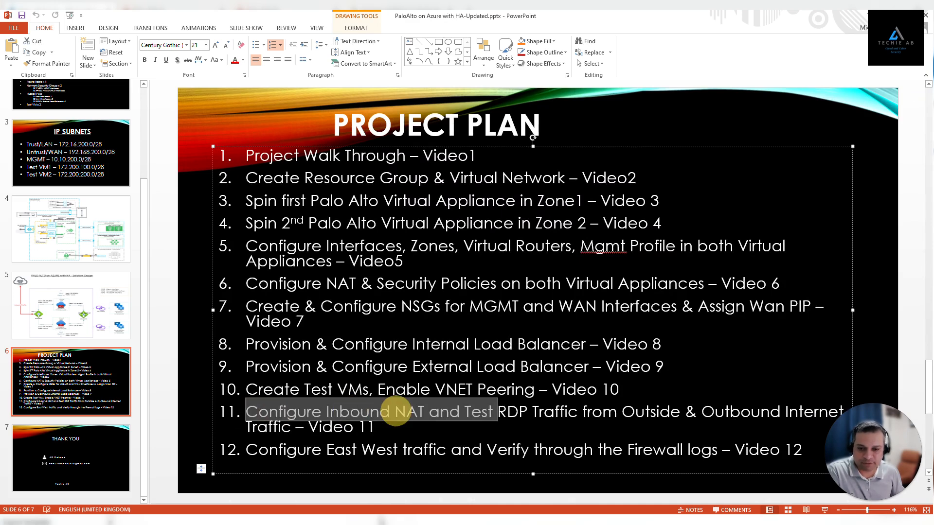
left_click_drag(478, 412, 428, 427)
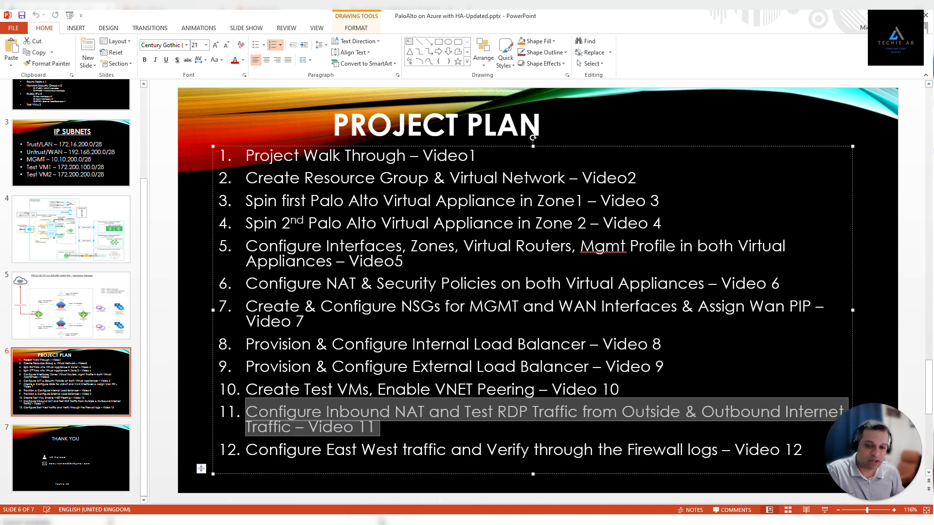